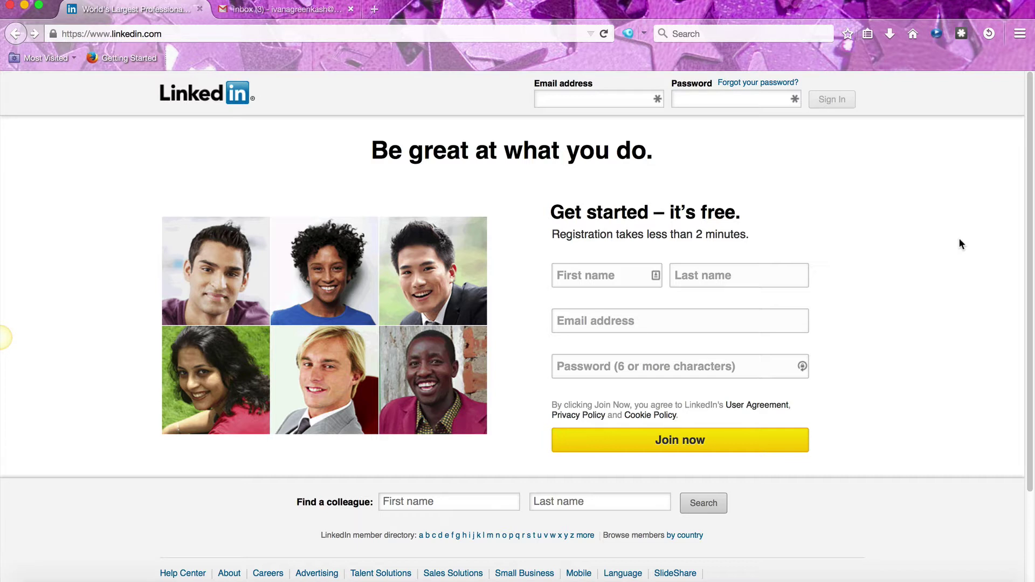
Fill the sign-up form with the user's first name, last name, e-mail address and a password
{"action": "left_click", "coordinate": [575, 273]}
{"action": "key", "text": "Tab"}
{"action": "key", "text": "Tab"}
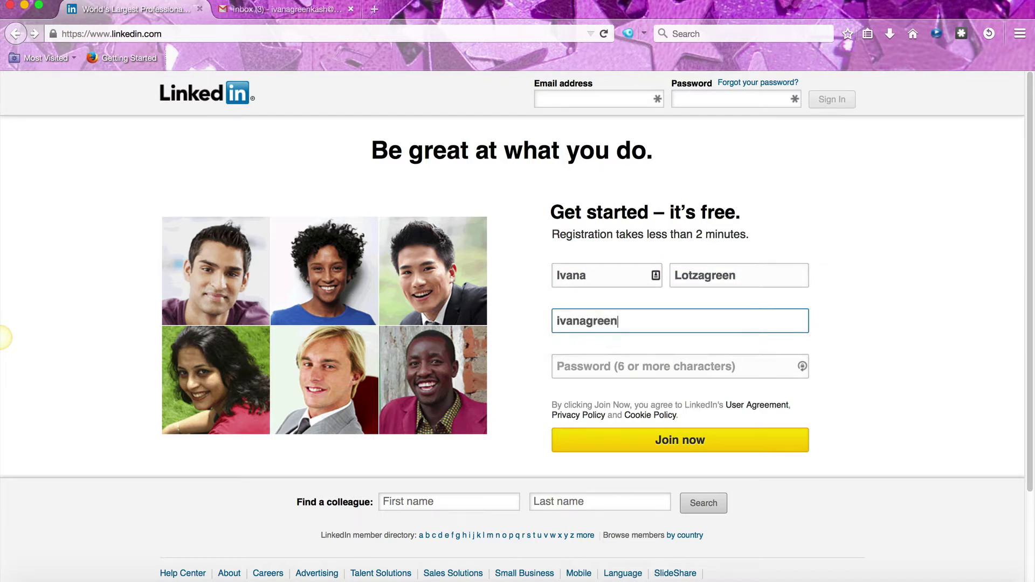
{"action": "key", "text": "Tab"}
{"action": "type", "text": "********"}
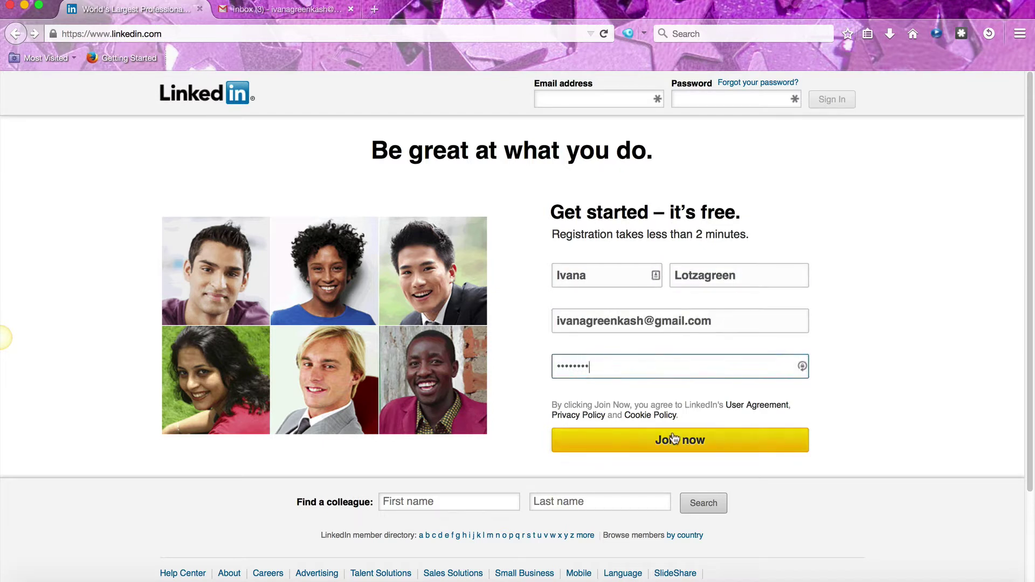
Join, then enter the ZIP code, job title 'Independent Work From Home Professional' and company 'Your Company'
{"action": "left_click", "coordinate": [658, 443]}
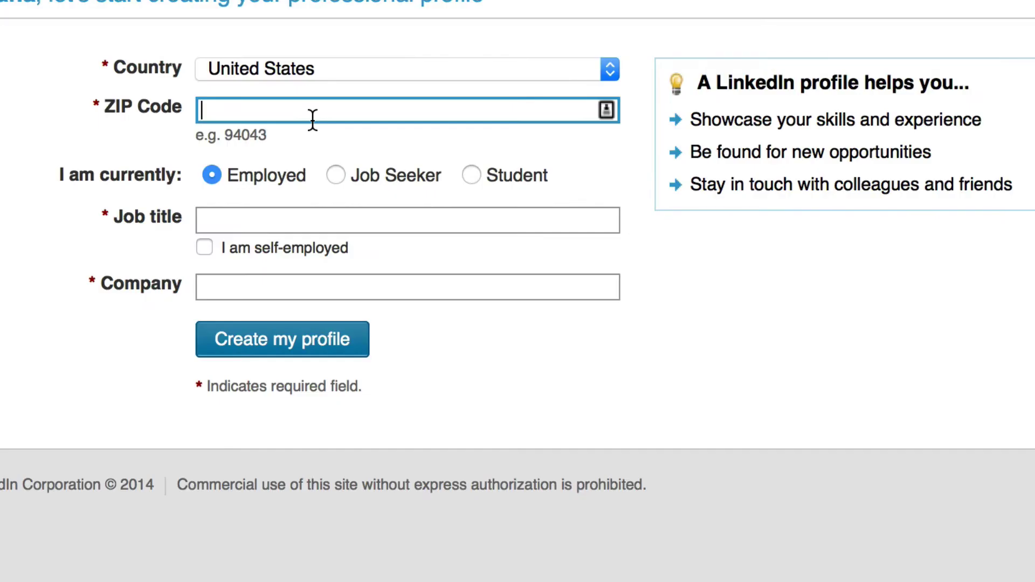
{"action": "type", "text": "22408"}
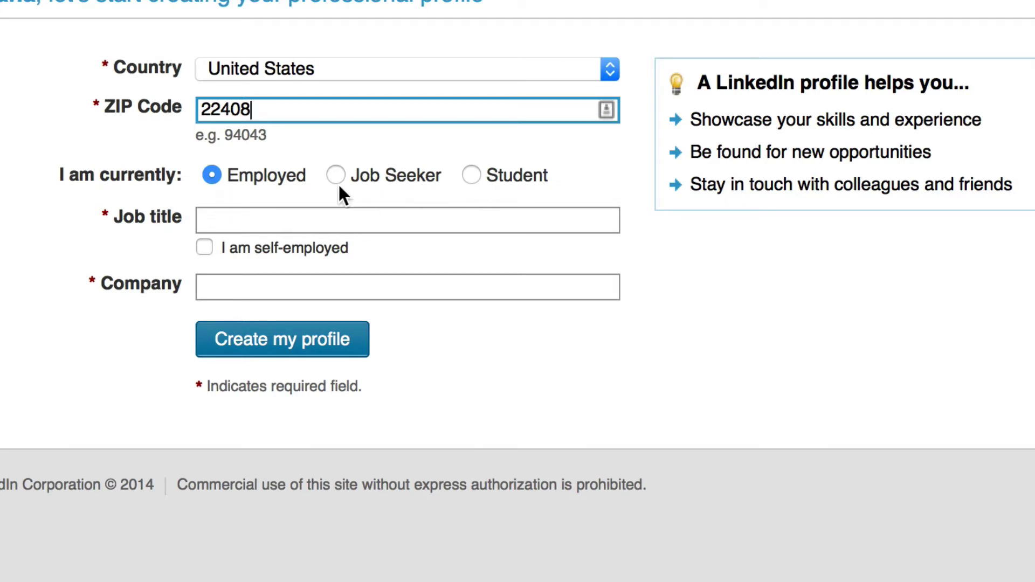
{"action": "left_click", "coordinate": [294, 219]}
{"action": "type", "text": "Independent Work From Home Professional"}
{"action": "left_click", "coordinate": [277, 298]}
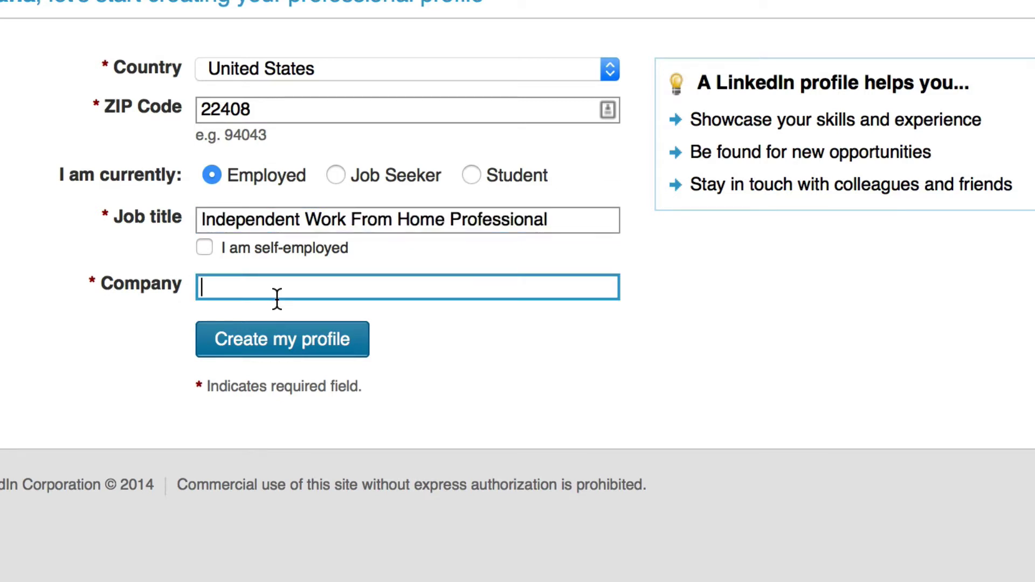
{"action": "type", "text": "Your Company"}
Choose Marketing and Advertising as the industry and create the profile
{"action": "key", "text": "Tab"}
{"action": "left_click", "coordinate": [324, 339]}
{"action": "scroll", "coordinate": [346, 578], "scroll_direction": "up", "scroll_amount": 10}
{"action": "scroll", "coordinate": [345, 578], "scroll_direction": "up", "scroll_amount": 5}
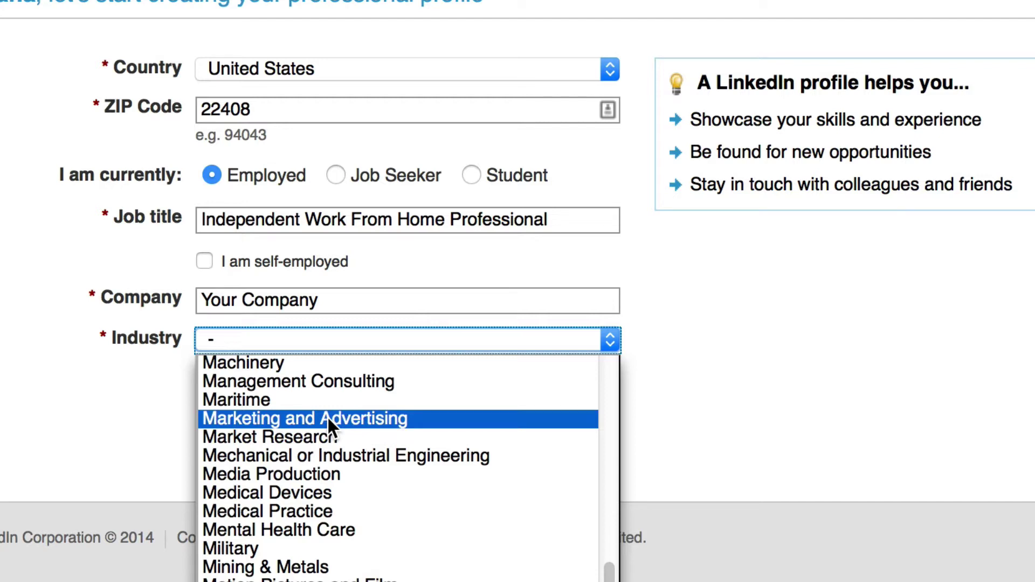
{"action": "left_click", "coordinate": [328, 418]}
{"action": "left_click", "coordinate": [302, 393]}
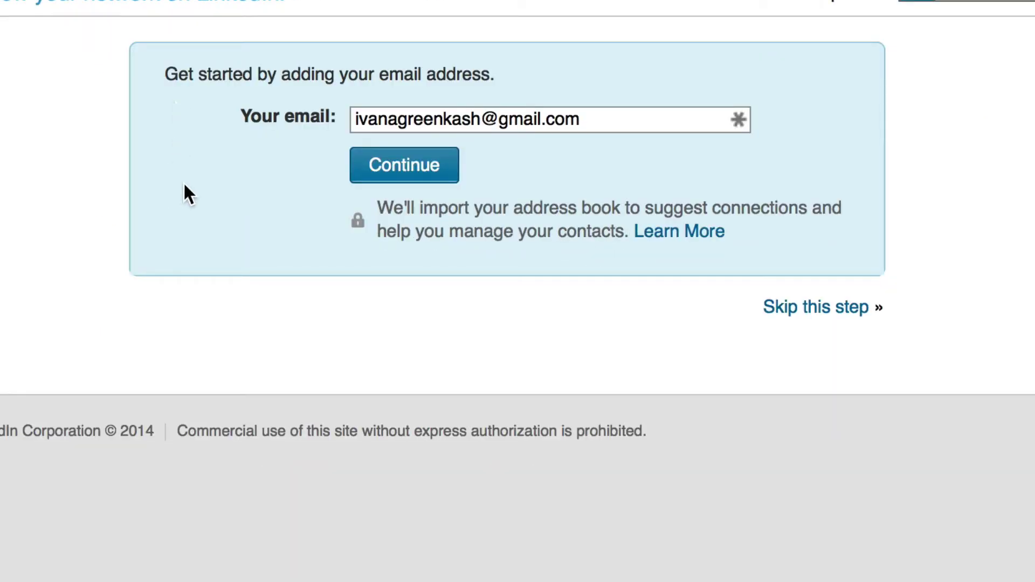
Continue the Gmail contact import and grant LinkedIn permission to manage the Google contacts
{"action": "left_click", "coordinate": [419, 178]}
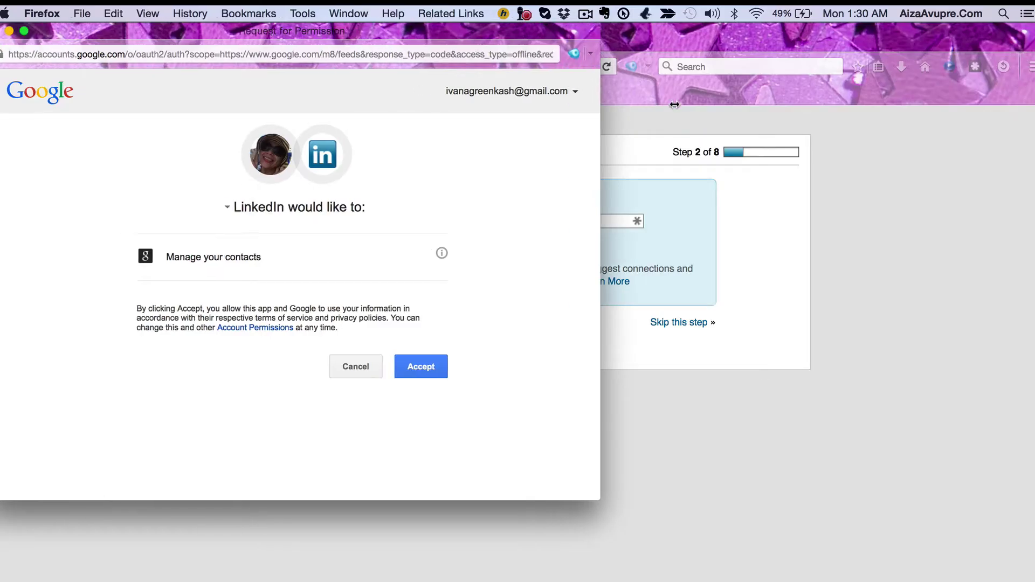
{"action": "left_click_drag", "start_coordinate": [674, 104], "coordinate": [797, 113]}
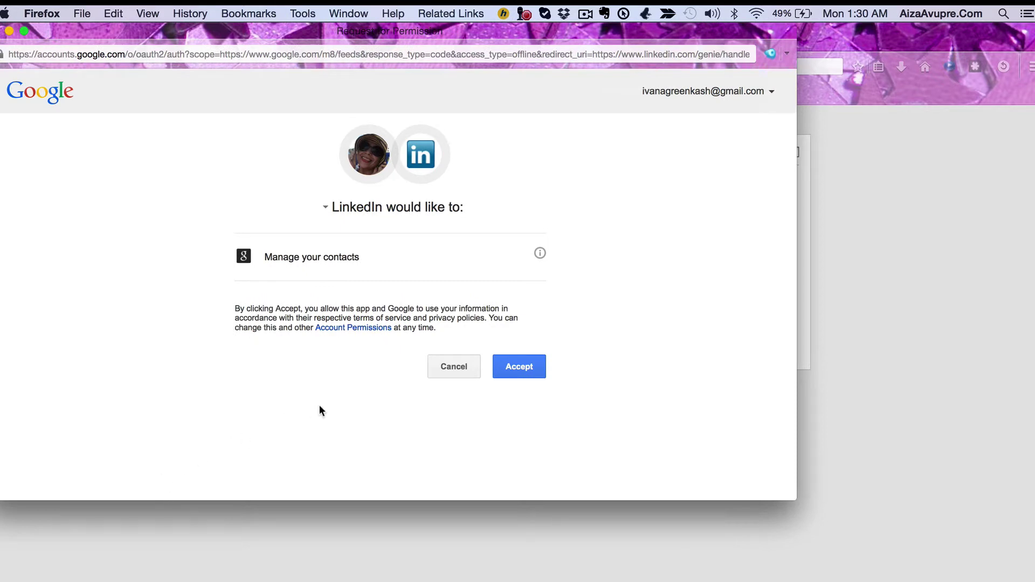
{"action": "left_click", "coordinate": [522, 368]}
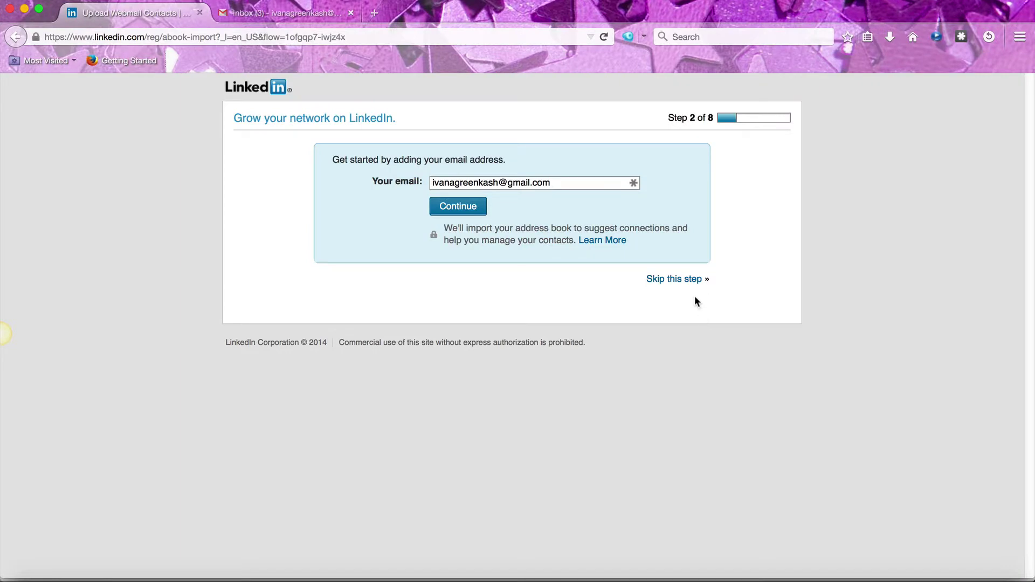
Skip the find-your-contacts step, confirming the skip, and skip the mobile app page
{"action": "left_click", "coordinate": [693, 280]}
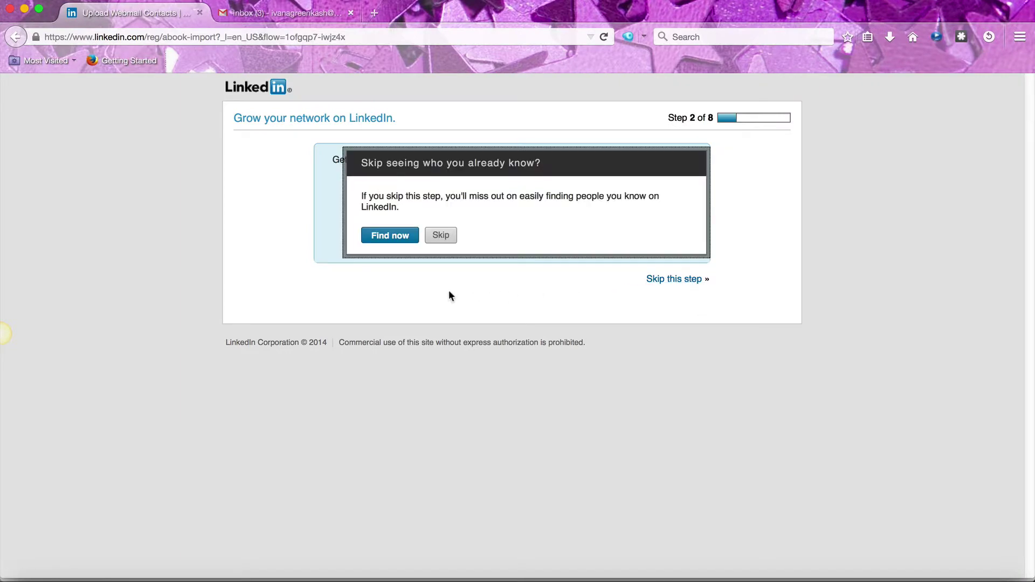
{"action": "left_click", "coordinate": [450, 236]}
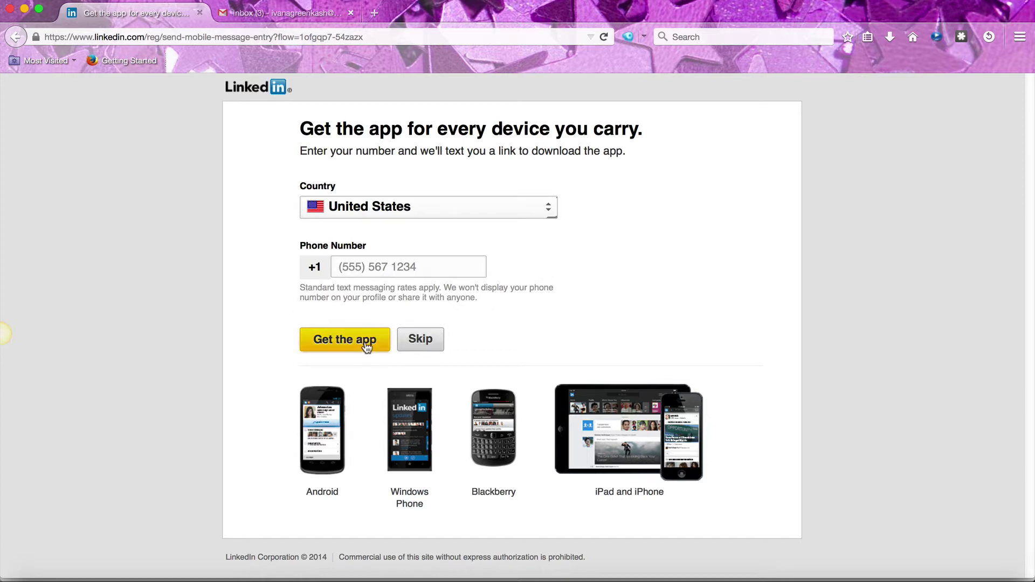
{"action": "left_click", "coordinate": [426, 339]}
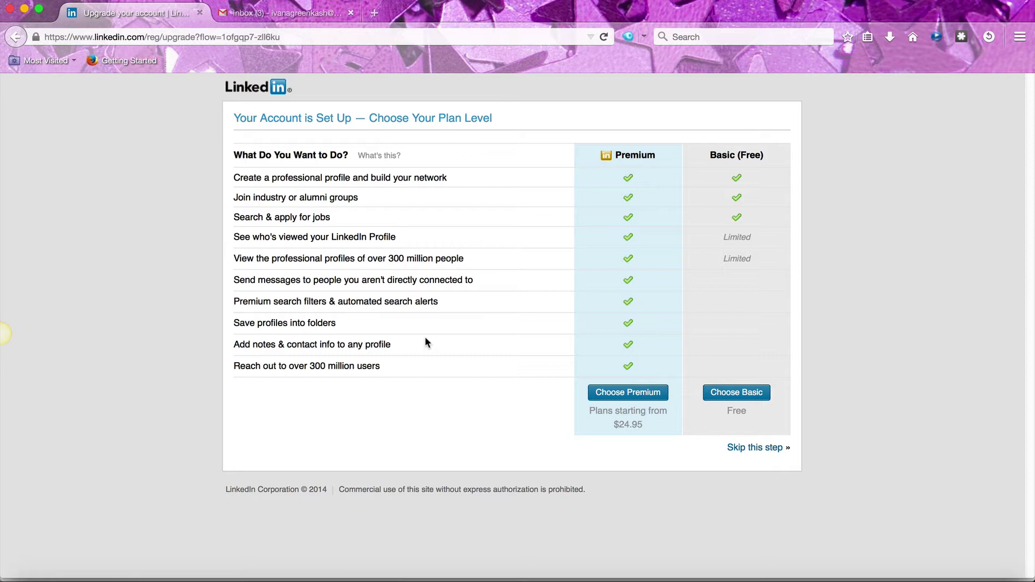
Choose the Basic plan and save the aizabonita picture from Photos as the profile photo
{"action": "mouse_move", "coordinate": [367, 268]}
{"action": "mouse_move", "coordinate": [353, 347]}
{"action": "left_click", "coordinate": [737, 400]}
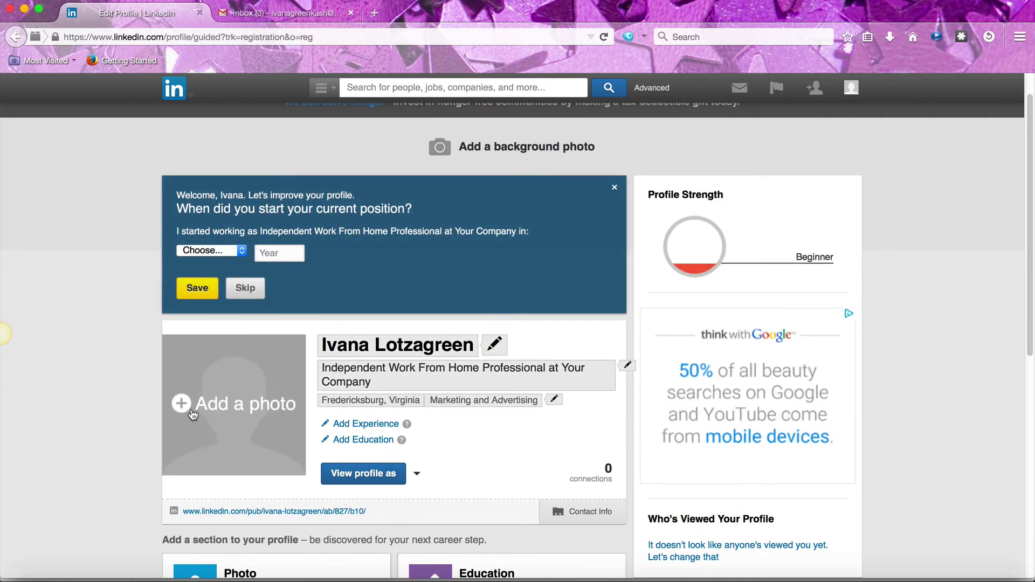
{"action": "left_click", "coordinate": [181, 403]}
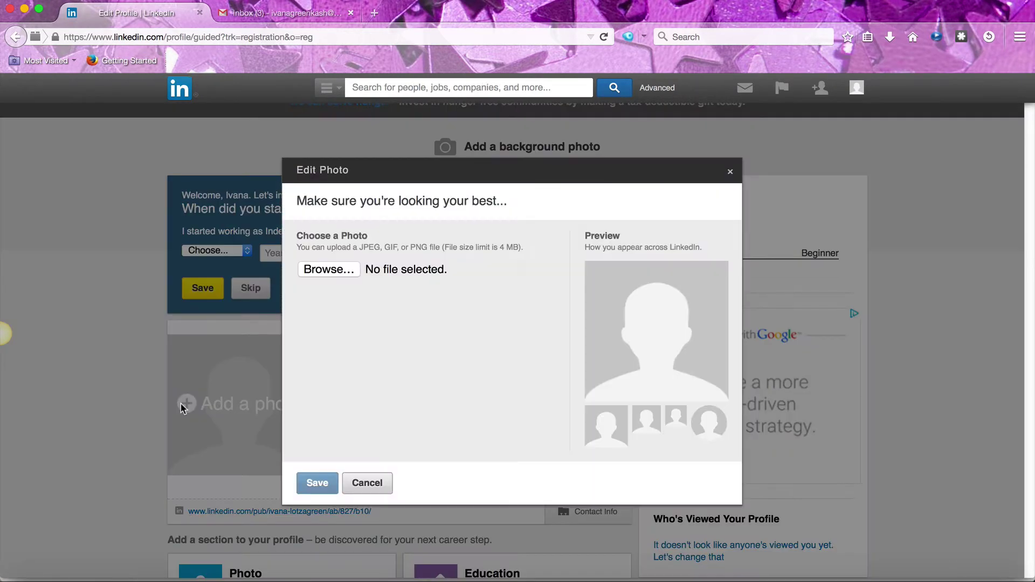
{"action": "left_click", "coordinate": [337, 272]}
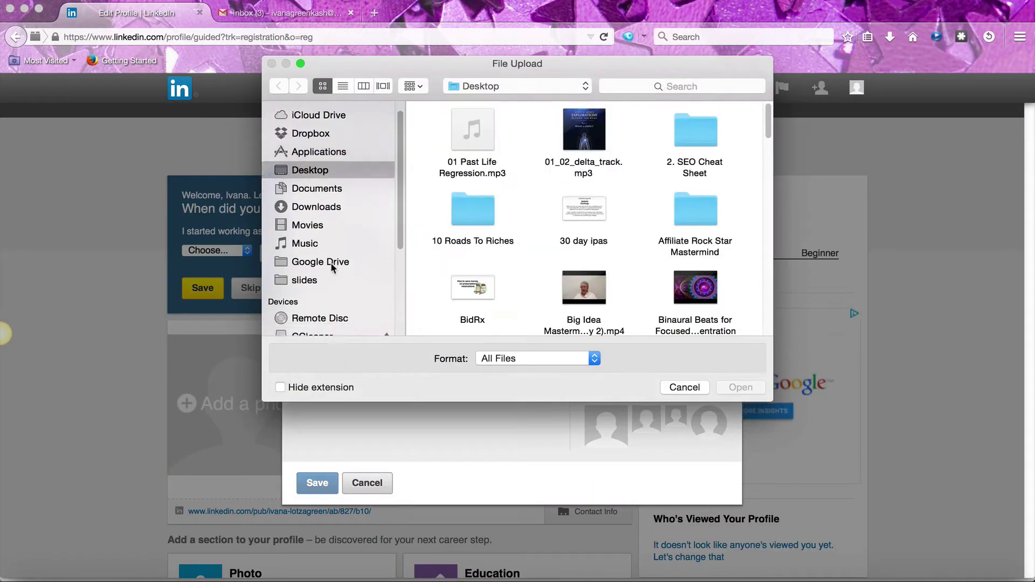
{"action": "scroll", "coordinate": [332, 268], "scroll_direction": "down", "scroll_amount": 5}
{"action": "left_click", "coordinate": [307, 294]}
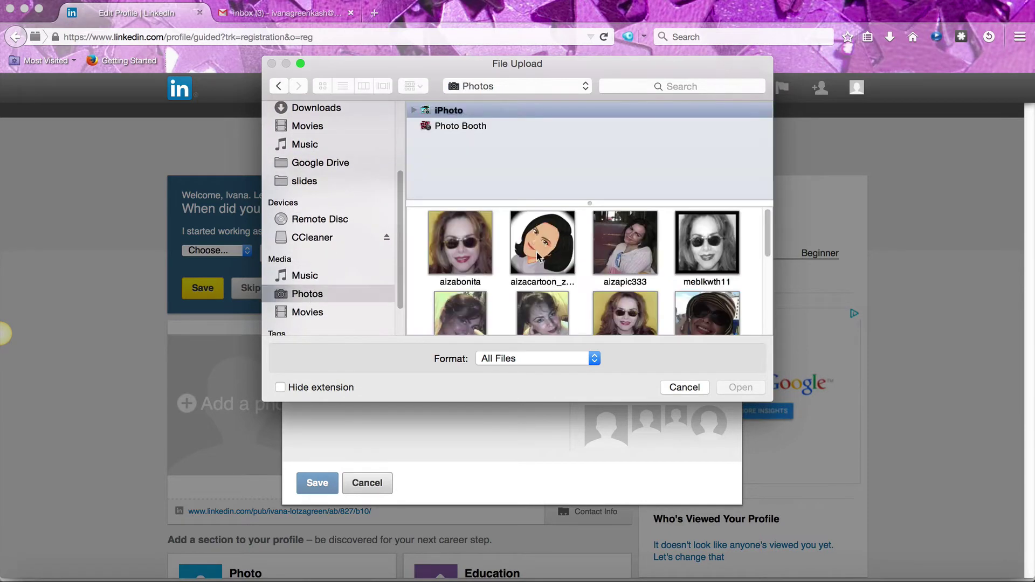
{"action": "double_click", "coordinate": [461, 244]}
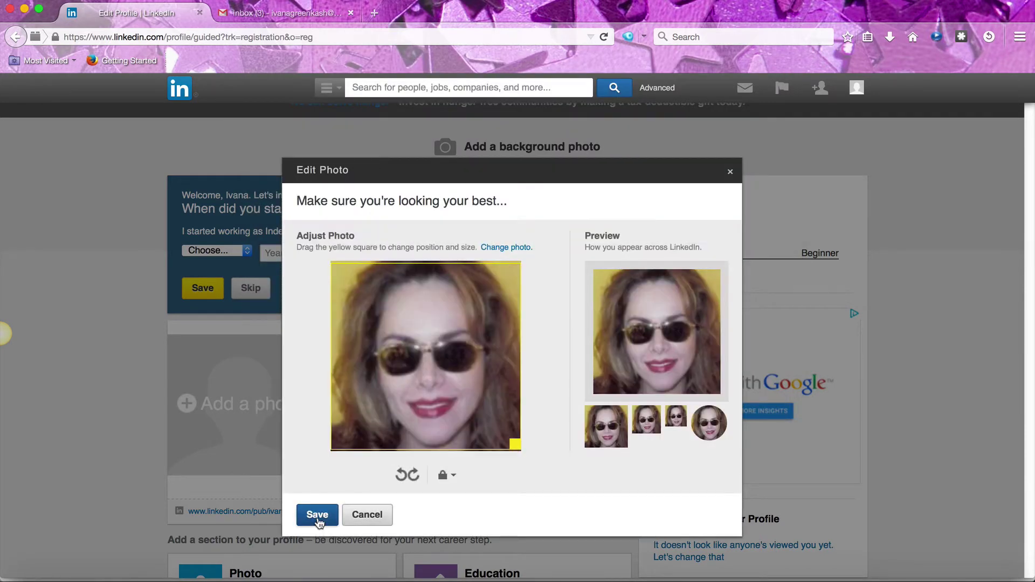
{"action": "left_click", "coordinate": [318, 519]}
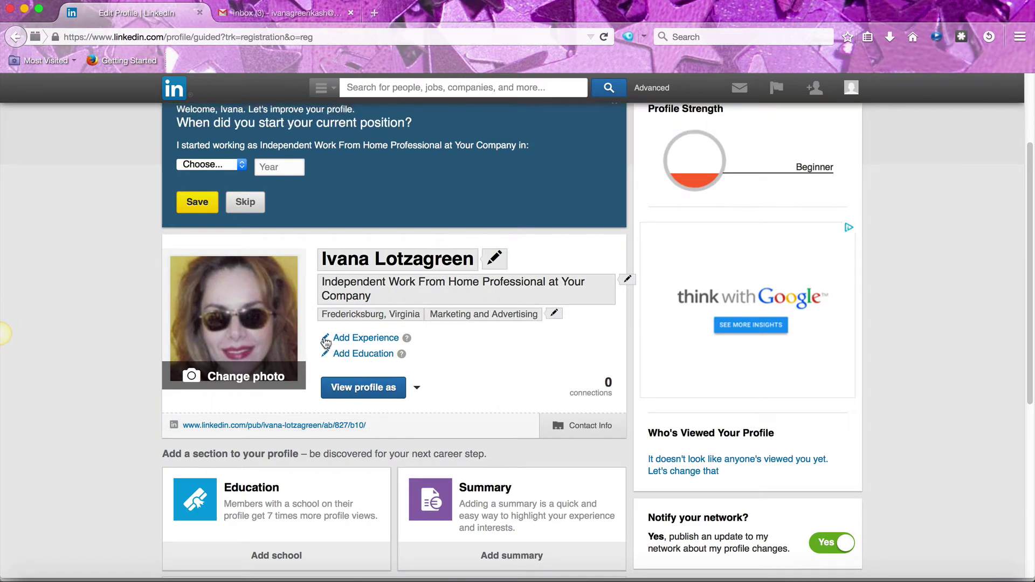
Add a CEO position at 'Your Company' located in the Washington D.C. Metro Area
{"action": "left_click", "coordinate": [326, 339]}
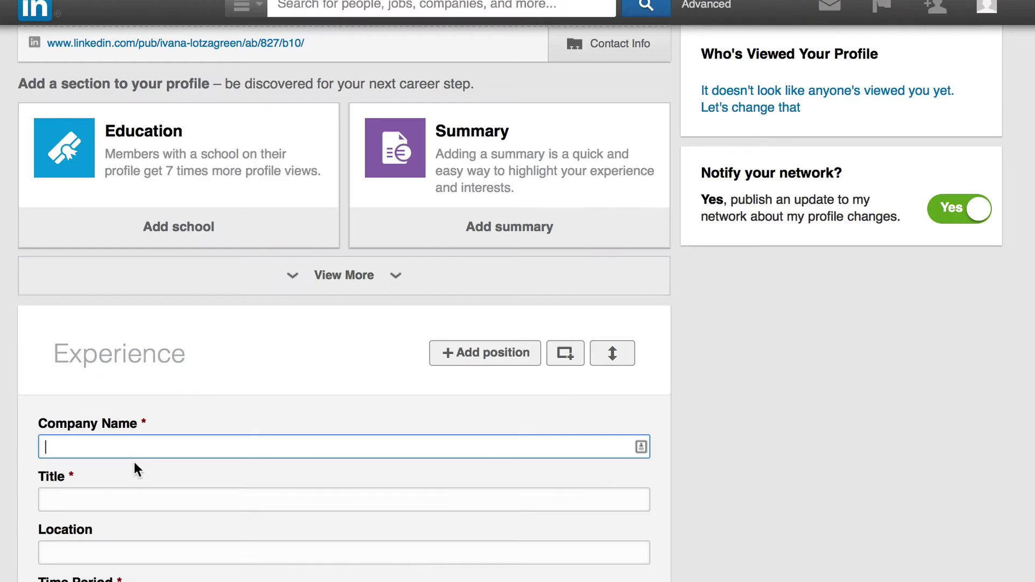
{"action": "type", "text": "Your Company"}
{"action": "left_click", "coordinate": [50, 501]}
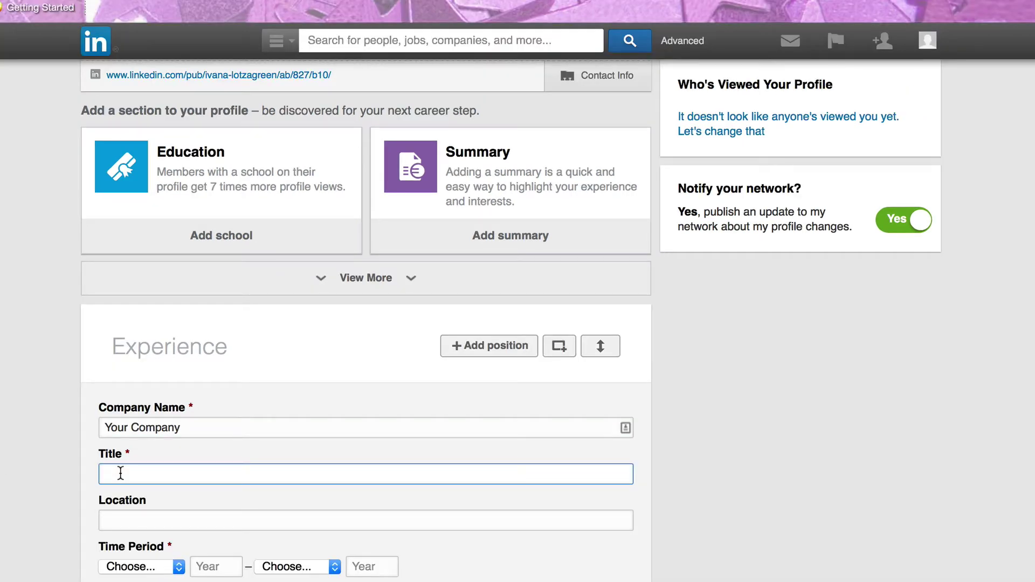
{"action": "type", "text": "CEO"}
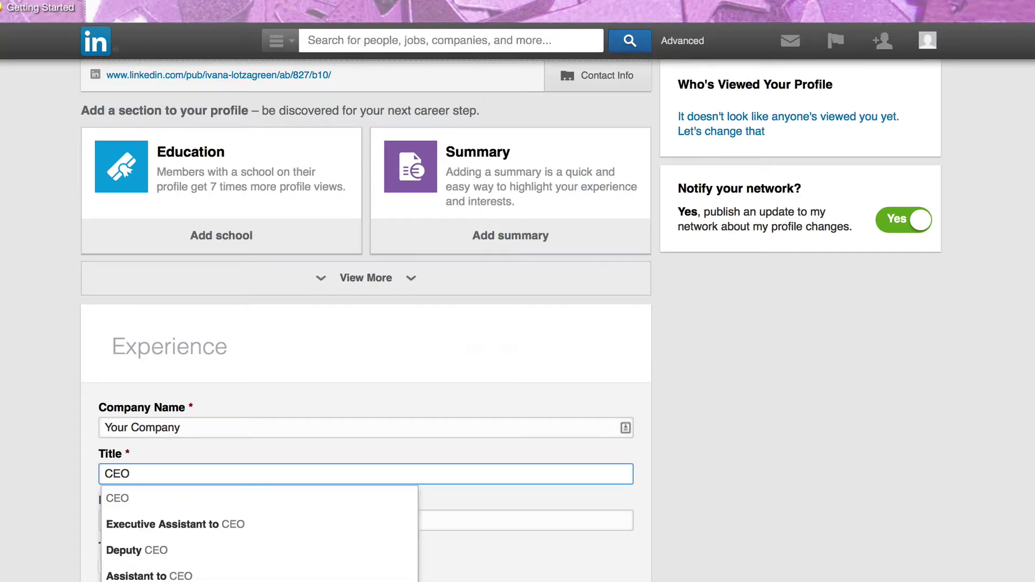
{"action": "key", "text": "Tab"}
{"action": "type", "text": "Washing"}
{"action": "left_click", "coordinate": [135, 545]}
Set the CEO dates to March 1999 – April 2009, add a description, and save
{"action": "scroll", "coordinate": [135, 545], "scroll_direction": "down", "scroll_amount": 3}
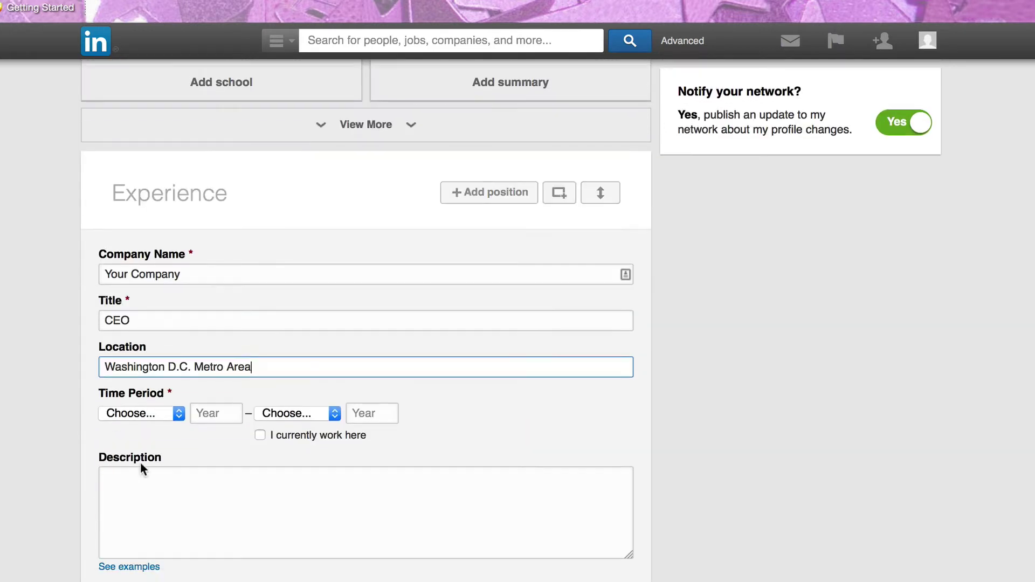
{"action": "left_click", "coordinate": [162, 415]}
{"action": "left_click", "coordinate": [156, 463]}
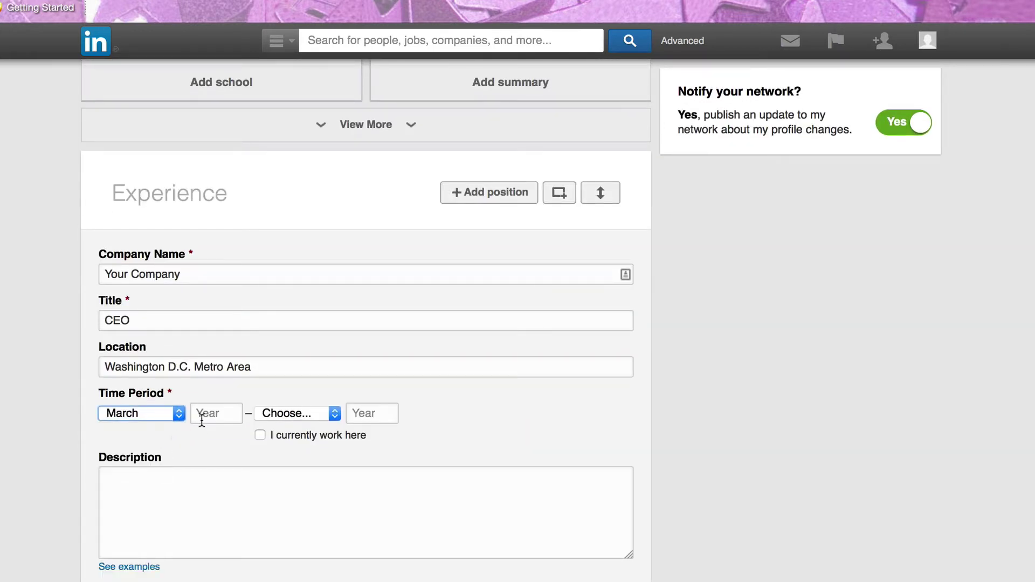
{"action": "left_click", "coordinate": [204, 414]}
{"action": "type", "text": "1999"}
{"action": "left_click", "coordinate": [298, 413]}
{"action": "left_click", "coordinate": [310, 455]}
{"action": "key", "text": "Tab"}
{"action": "type", "text": "2009"}
{"action": "left_click", "coordinate": [295, 493]}
{"action": "type", "text": "Enter your "}
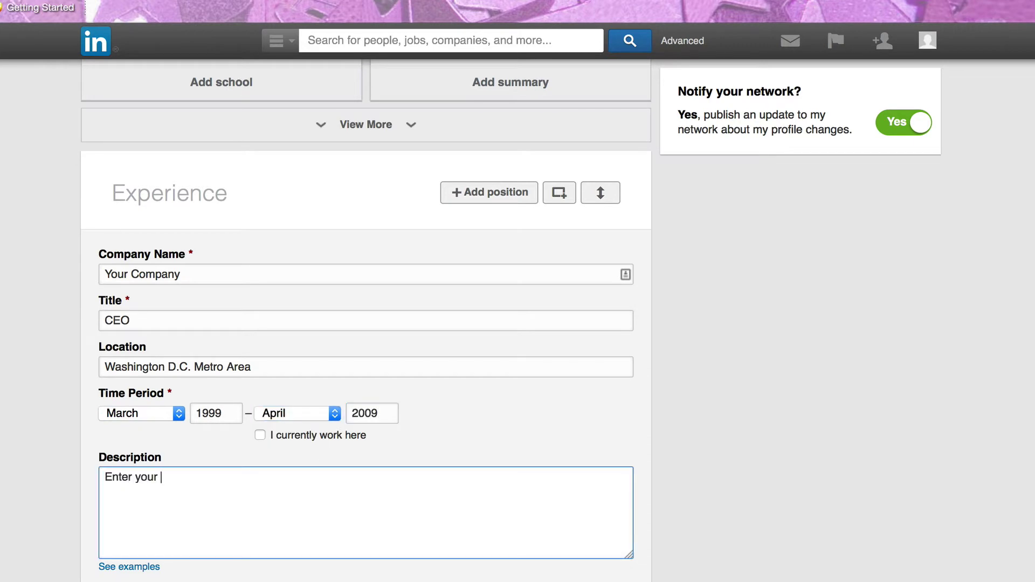
{"action": "type", "text": "job description here."}
{"action": "left_click", "coordinate": [211, 580]}
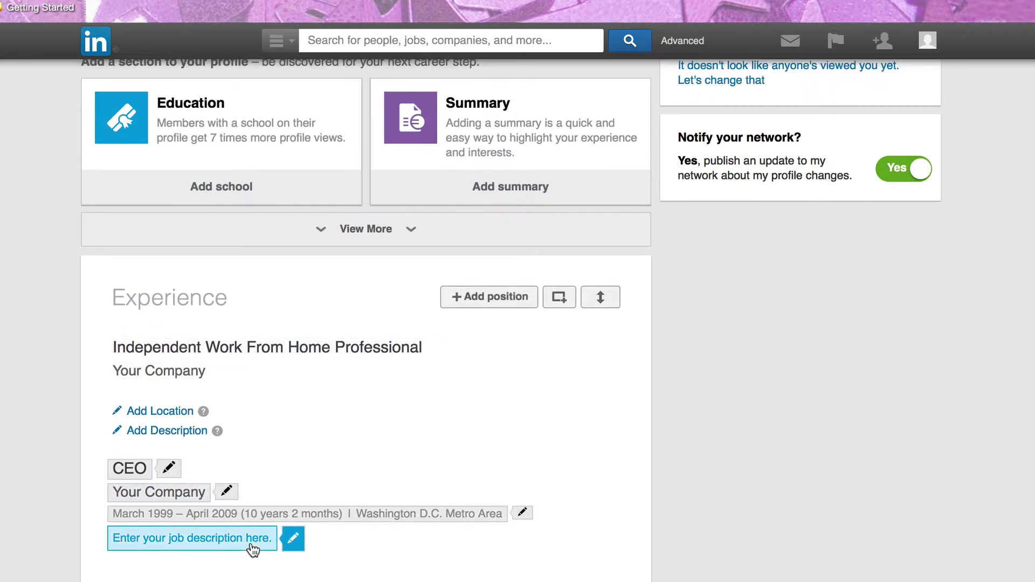
Add another position titled Purchasing Director, with placeholder company text, in Washington D.C. Metro Area
{"action": "scroll", "coordinate": [255, 548], "scroll_direction": "down", "scroll_amount": 2}
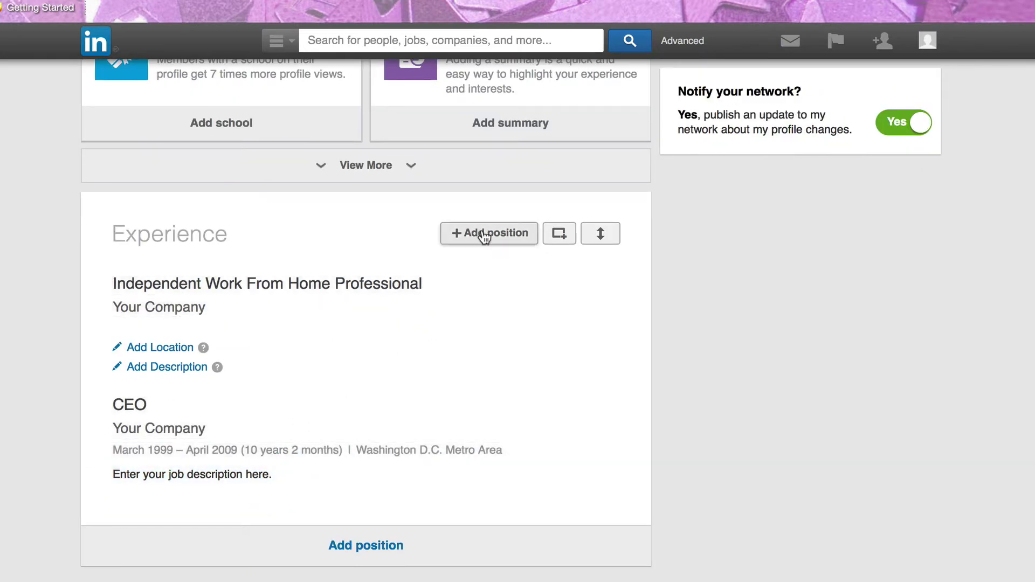
{"action": "left_click", "coordinate": [484, 235]}
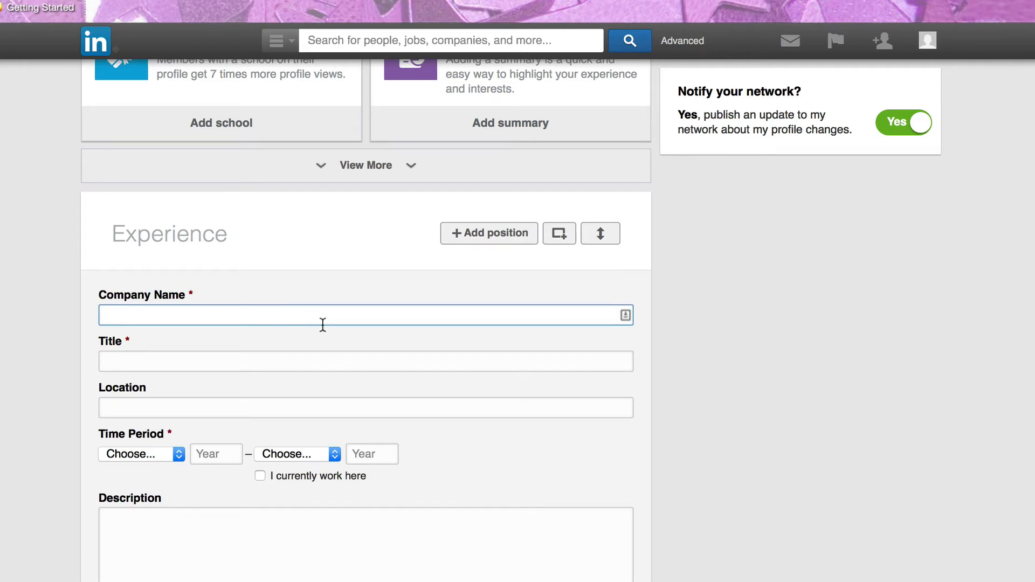
{"action": "type", "text": "Enter another company where you work"}
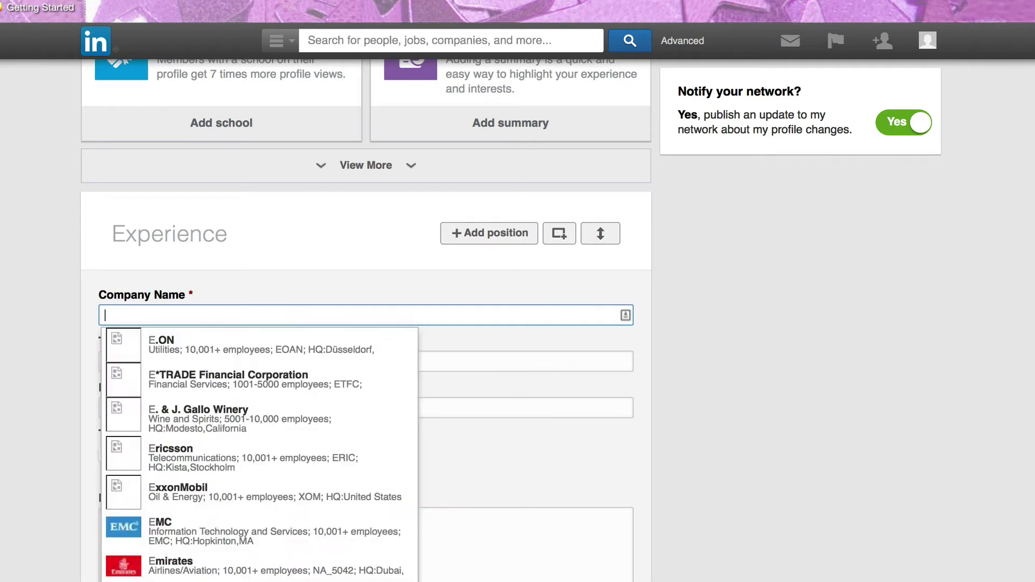
{"action": "type", "text": "ed if you want"}
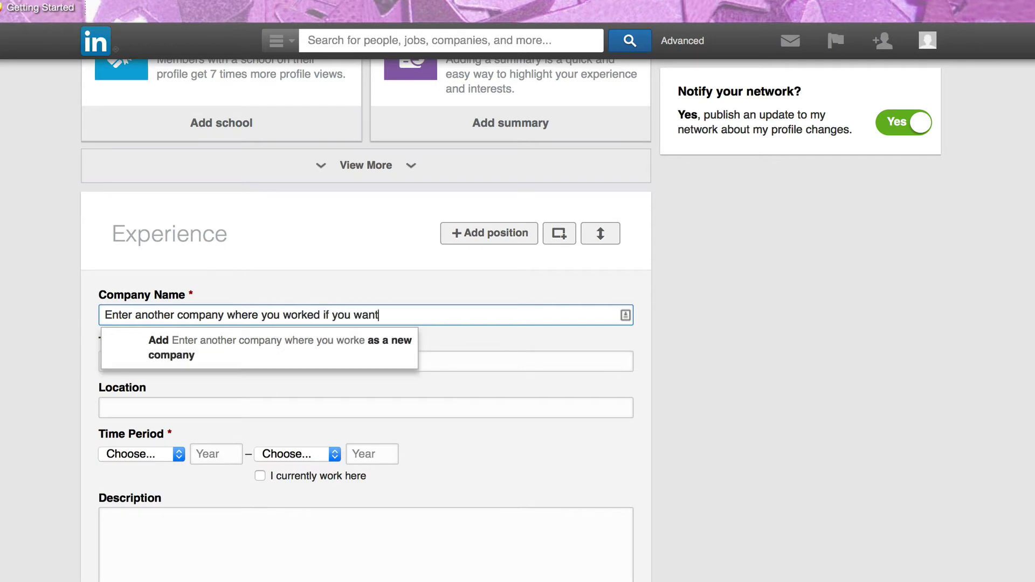
{"action": "left_click", "coordinate": [238, 361]}
{"action": "type", "text": "Purchasing D"}
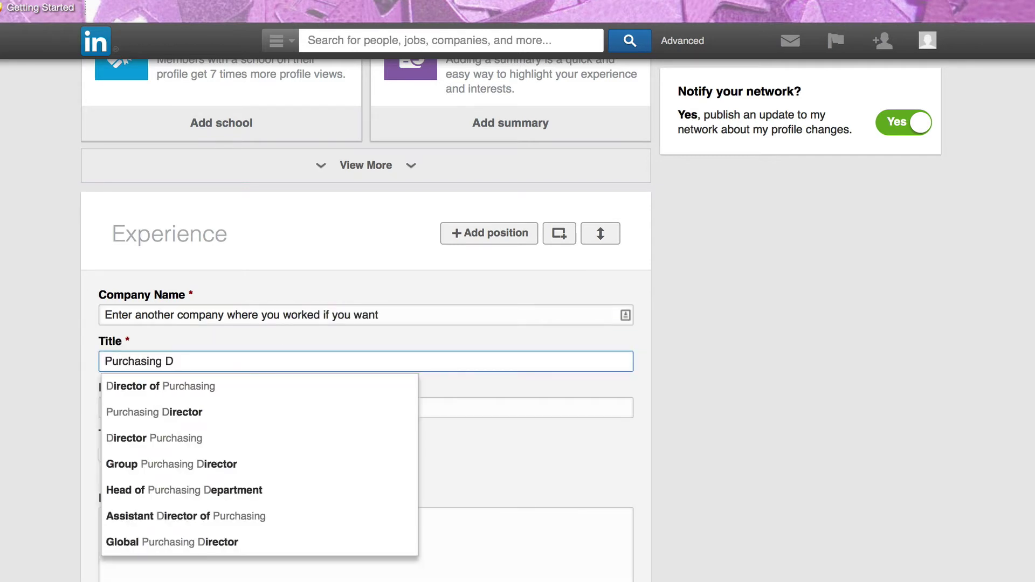
{"action": "type", "text": "irector"}
{"action": "key", "text": "Tab"}
{"action": "type", "text": "Wash"}
{"action": "left_click", "coordinate": [170, 446]}
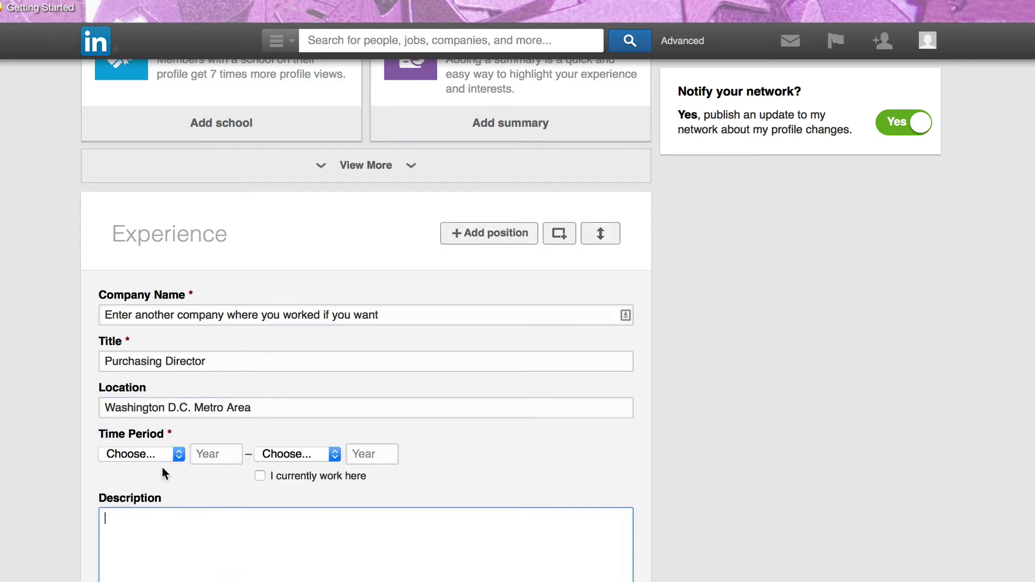
Set the Purchasing Director dates to July 2009 – March 2013, add a description, and save
{"action": "left_click", "coordinate": [141, 454]}
{"action": "left_click", "coordinate": [124, 550]}
{"action": "left_click", "coordinate": [213, 453]}
{"action": "type", "text": "2009"}
{"action": "left_click", "coordinate": [302, 456]}
{"action": "left_click", "coordinate": [274, 504]}
{"action": "left_click", "coordinate": [371, 454]}
{"action": "type", "text": "2013"}
{"action": "left_click", "coordinate": [321, 523]}
{"action": "type", "text": "Enter the description here"}
{"action": "scroll", "coordinate": [131, 567], "scroll_direction": "down", "scroll_amount": 1}
{"action": "left_click", "coordinate": [124, 535]}
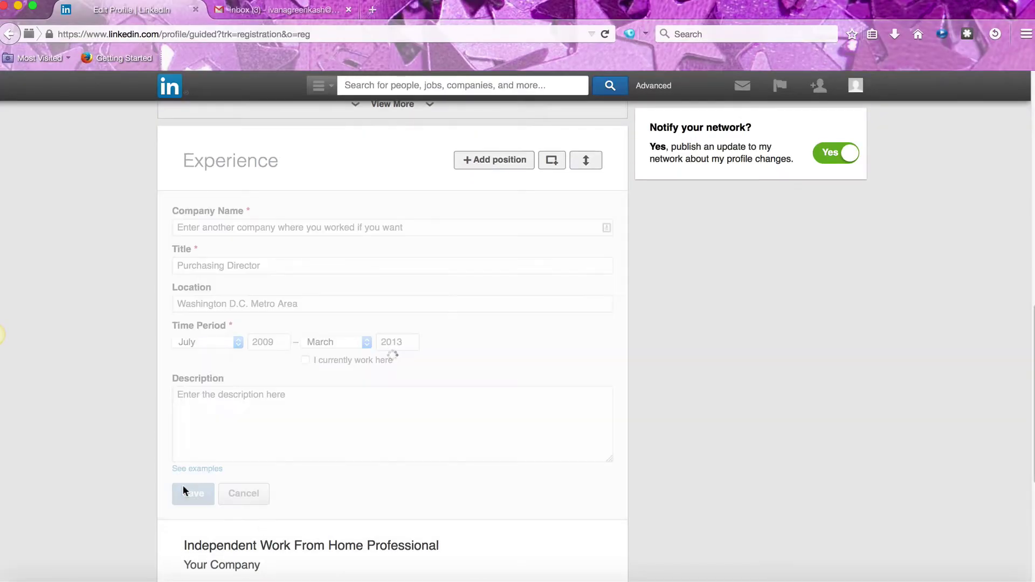
{"action": "scroll", "coordinate": [555, 436], "scroll_direction": "up", "scroll_amount": 5}
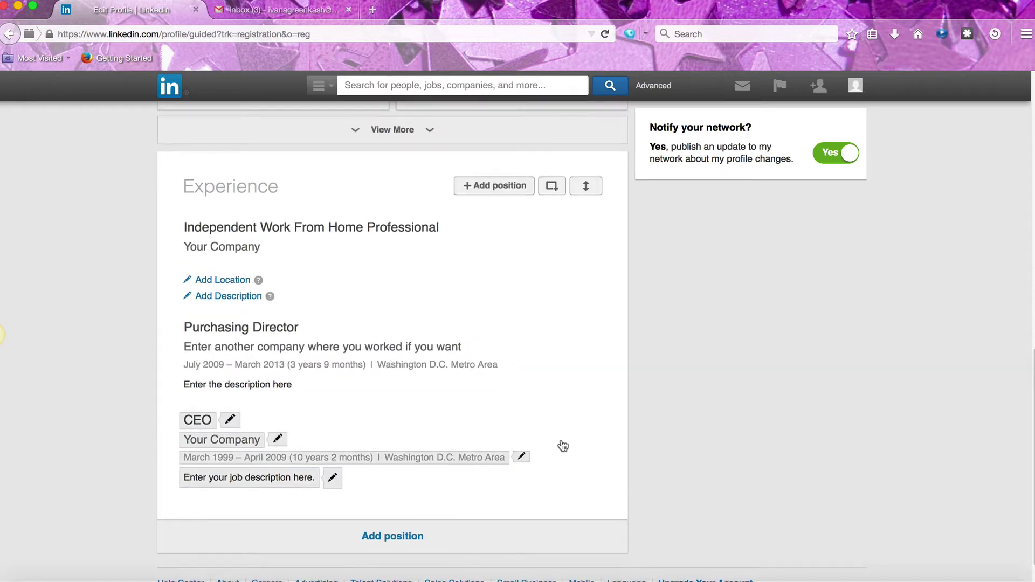
Start an education entry for University of Washington, attended 1996 to 2000
{"action": "scroll", "coordinate": [696, 451], "scroll_direction": "up", "scroll_amount": 5}
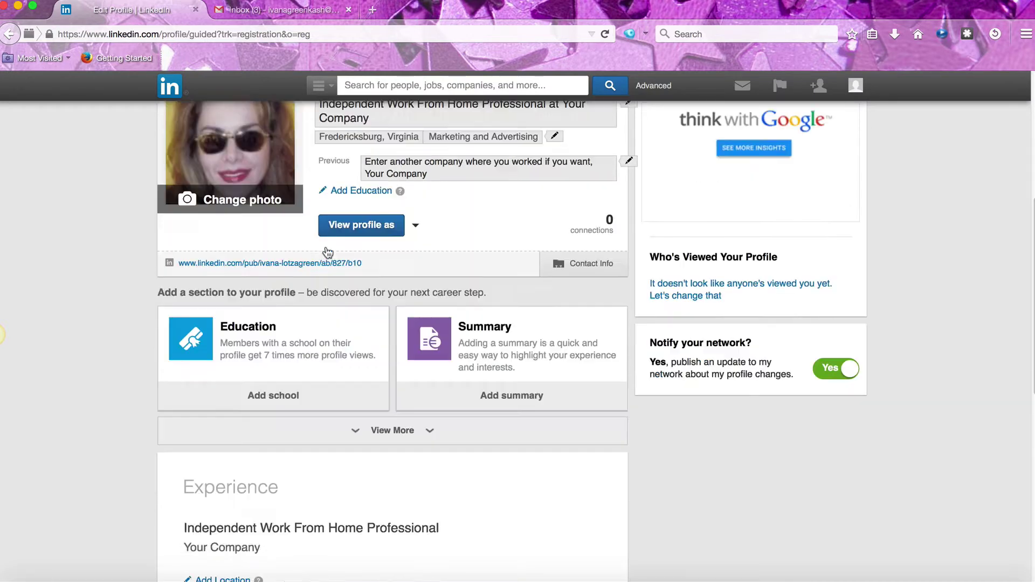
{"action": "left_click", "coordinate": [327, 253]}
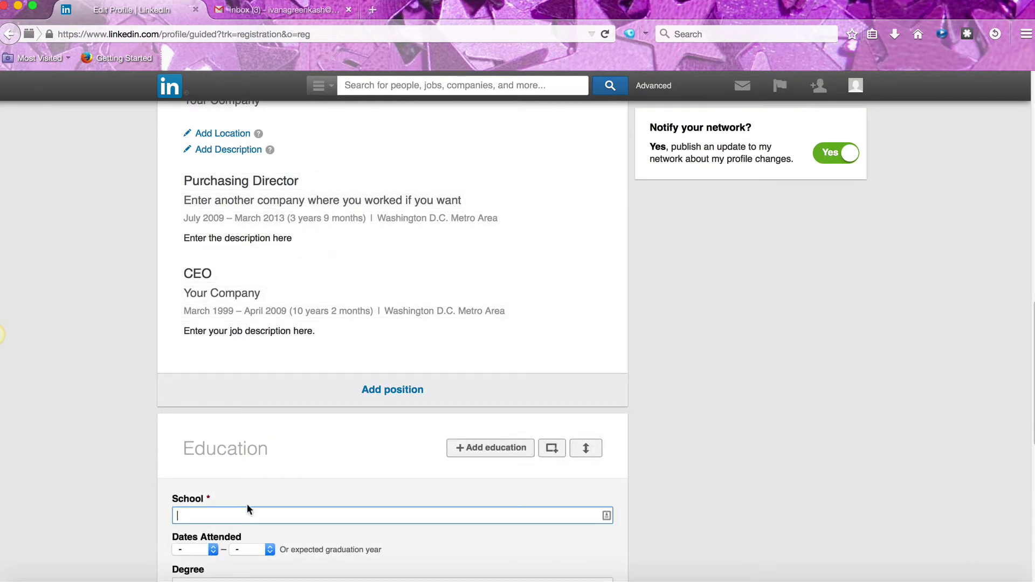
{"action": "type", "text": "W"}
{"action": "left_click", "coordinate": [242, 531]}
{"action": "scroll", "coordinate": [298, 353], "scroll_direction": "down", "scroll_amount": 5}
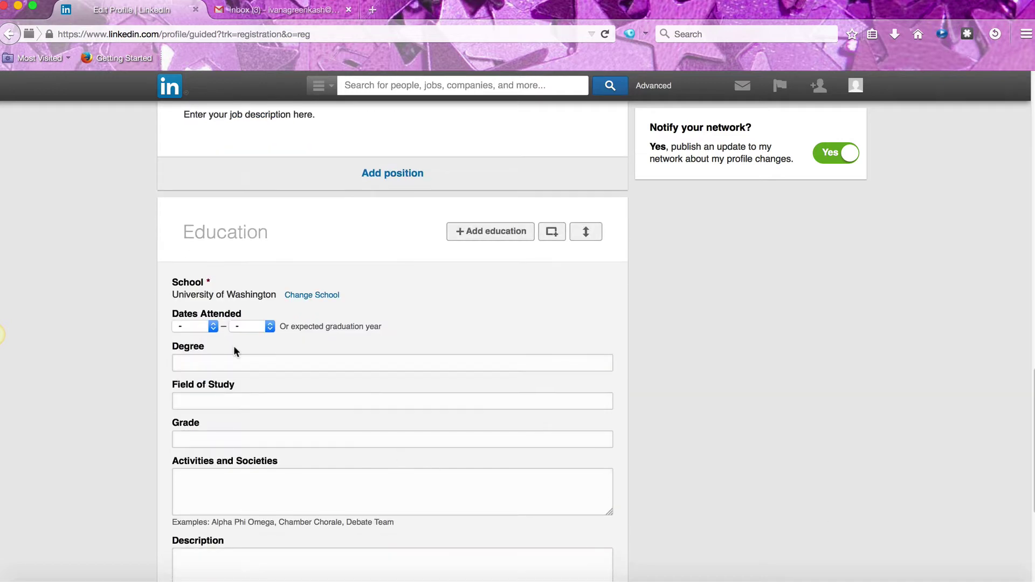
{"action": "left_click", "coordinate": [196, 326]}
{"action": "scroll", "coordinate": [195, 458], "scroll_direction": "down", "scroll_amount": 2}
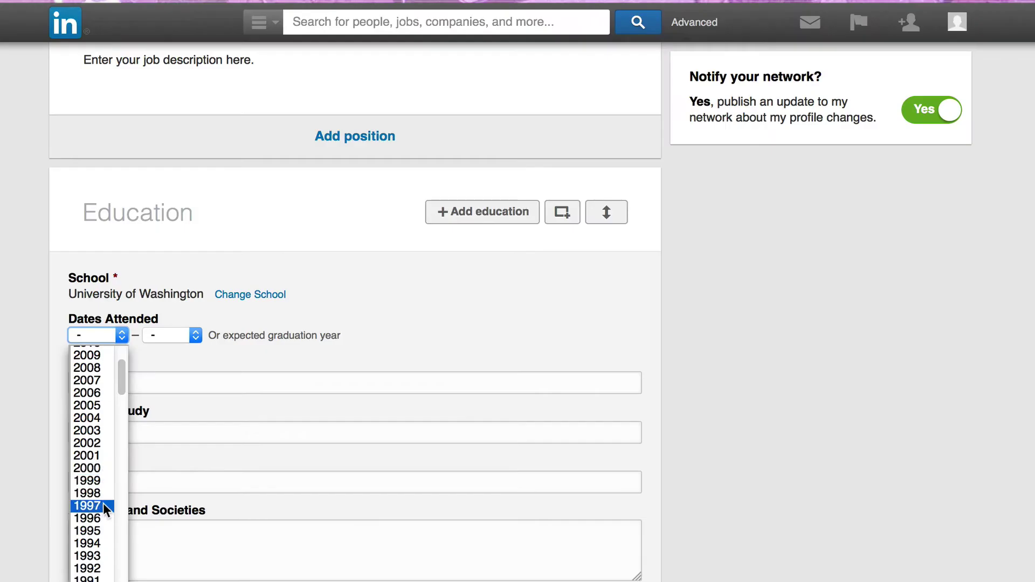
{"action": "left_click", "coordinate": [186, 466]}
{"action": "left_click", "coordinate": [252, 326]}
{"action": "scroll", "coordinate": [259, 474], "scroll_direction": "down", "scroll_amount": 3}
{"action": "left_click", "coordinate": [259, 483]}
Set the degree to MBA, field of study Business, grade Honors, and fill in the activities
{"action": "left_click", "coordinate": [232, 356]}
{"action": "type", "text": "MBA"}
{"action": "left_click", "coordinate": [85, 414]}
{"action": "left_click", "coordinate": [93, 432]}
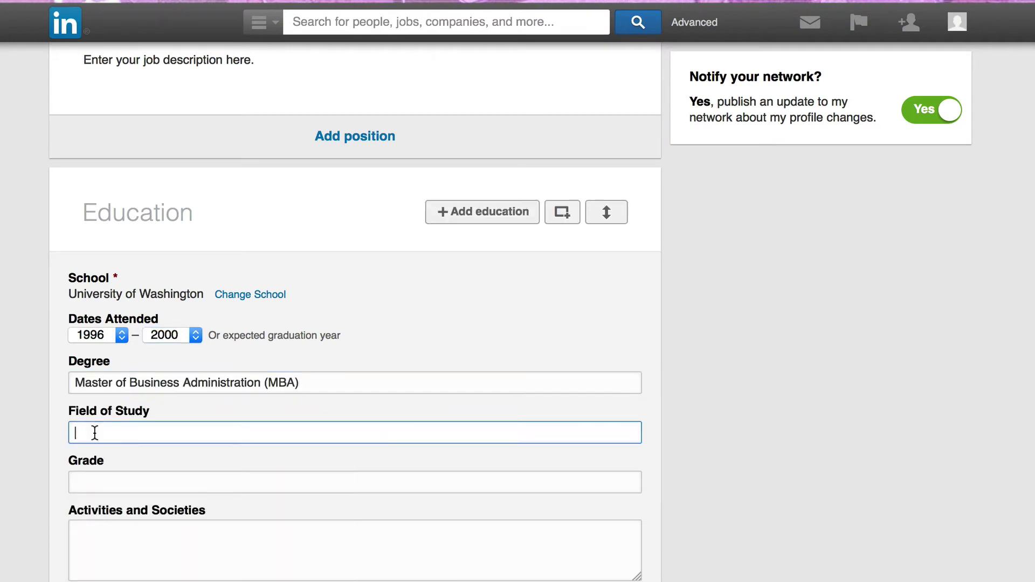
{"action": "type", "text": "Business"}
{"action": "left_click", "coordinate": [102, 480]}
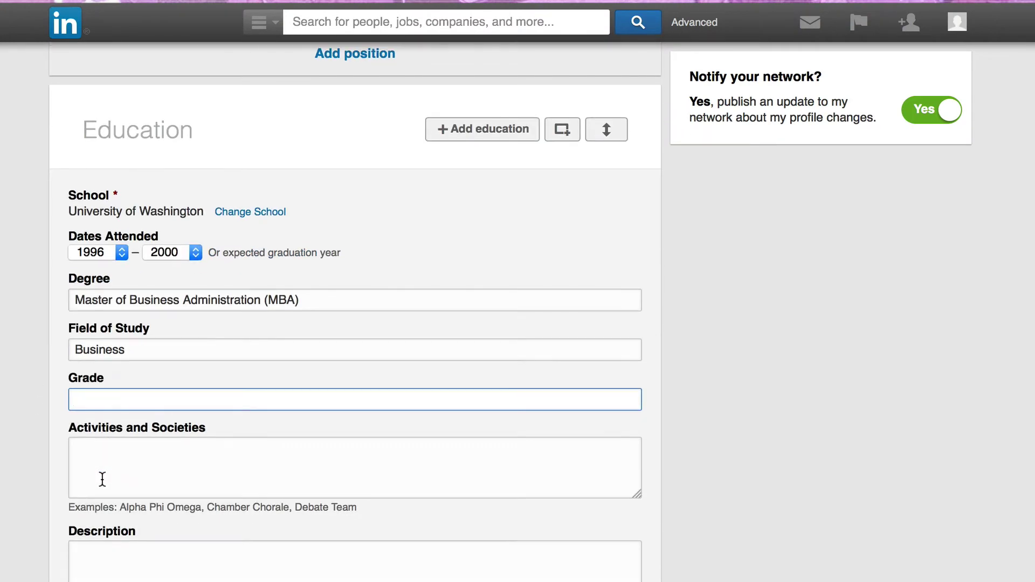
{"action": "type", "text": "Honors"}
{"action": "left_click", "coordinate": [141, 466]}
{"action": "type", "text": "Enter your activities and"}
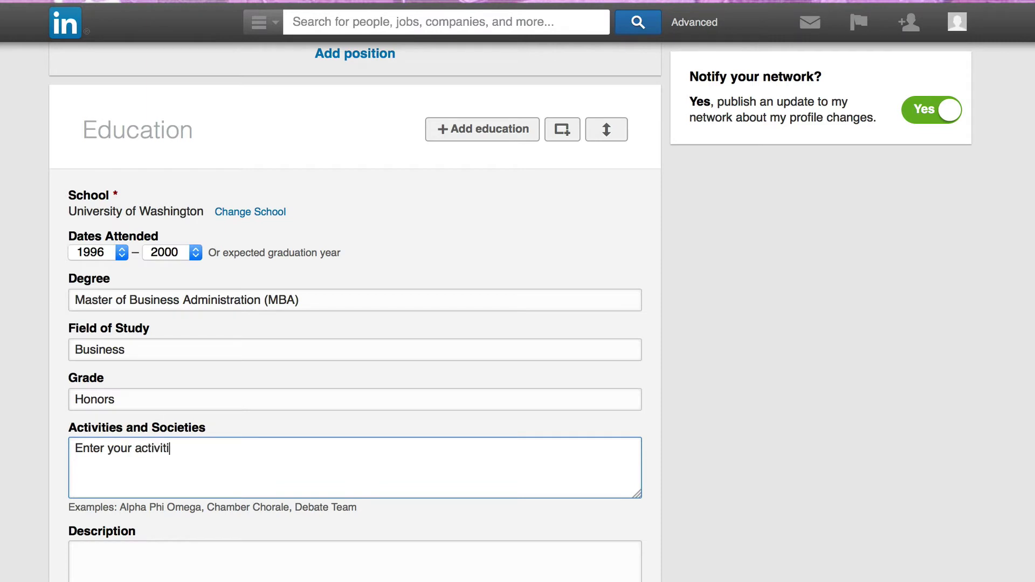
{"action": "key", "text": "BackSpace"}
{"action": "key", "text": "BackSpace"}
{"action": "key", "text": "BackSpace"}
{"action": "type", "text": "here"}
{"action": "scroll", "coordinate": [165, 558], "scroll_direction": "down", "scroll_amount": 3}
{"action": "left_click", "coordinate": [174, 450]}
Enter the education description and save the University of Washington MBA entry
{"action": "type", "text": "Enter a description here"}
{"action": "left_click", "coordinate": [102, 549]}
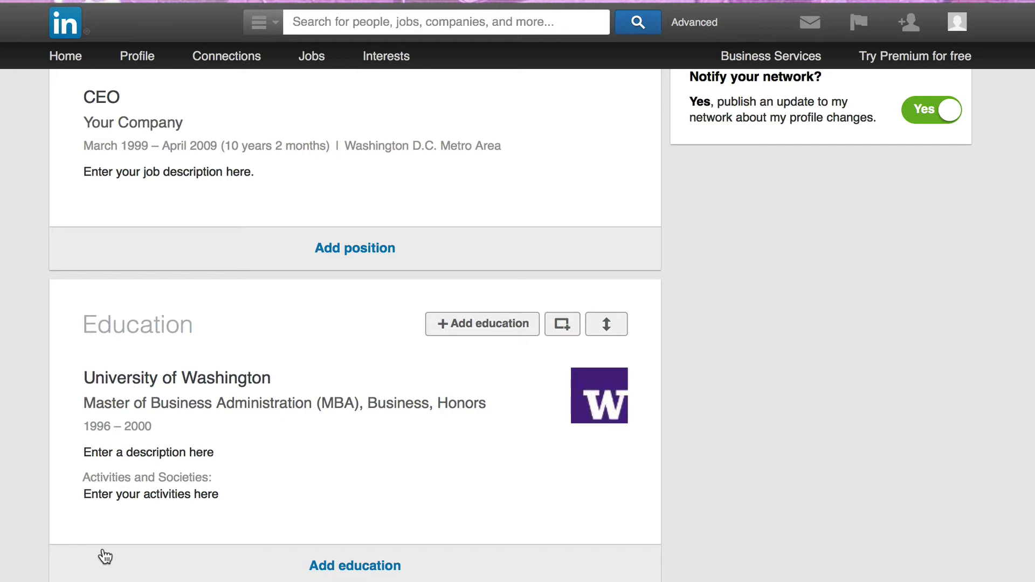
{"action": "scroll", "coordinate": [772, 477], "scroll_direction": "up", "scroll_amount": 15}
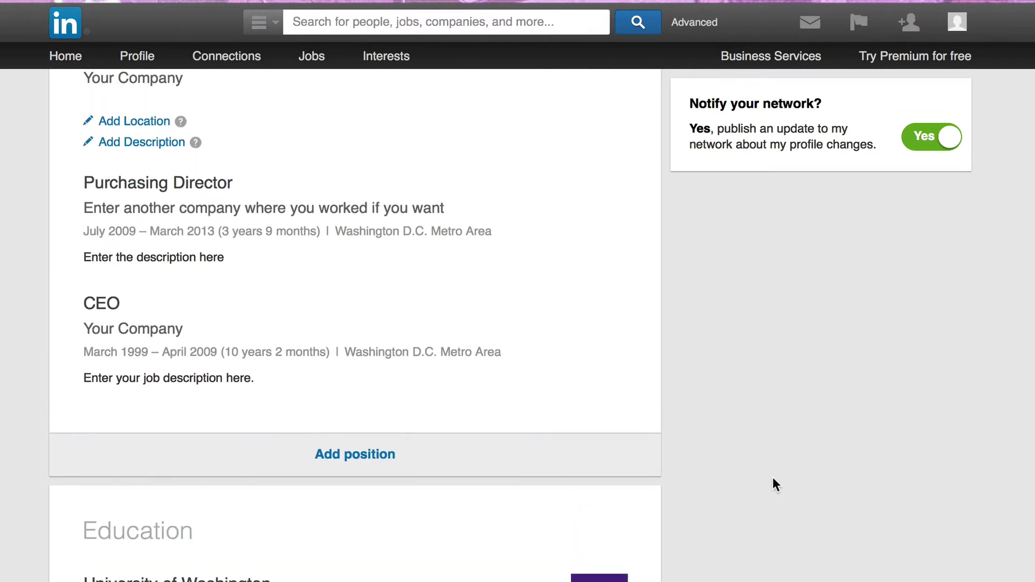
Set the current position's start date to March 2012 and save it
{"action": "scroll", "coordinate": [771, 477], "scroll_direction": "up", "scroll_amount": 6}
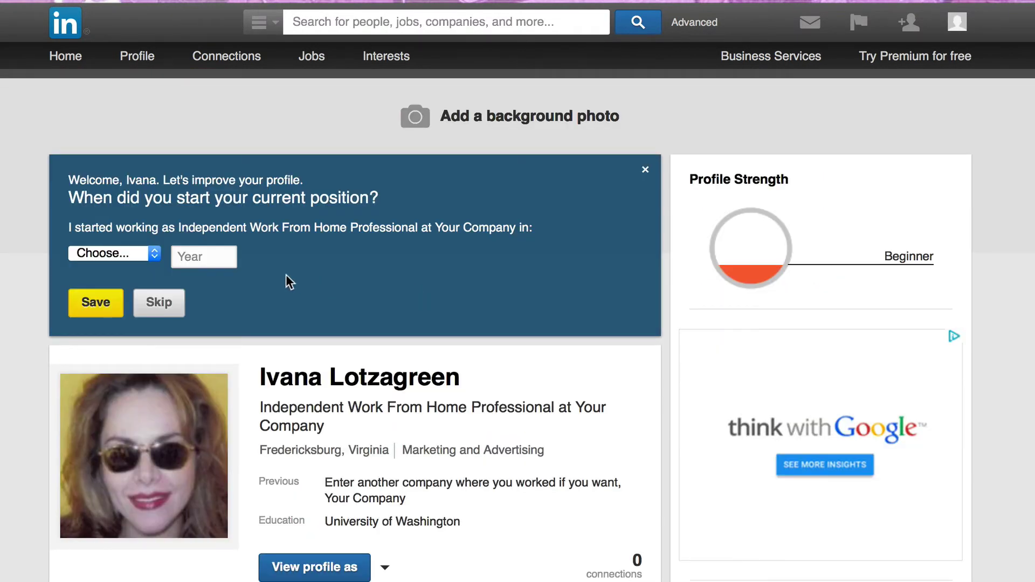
{"action": "left_click", "coordinate": [82, 254]}
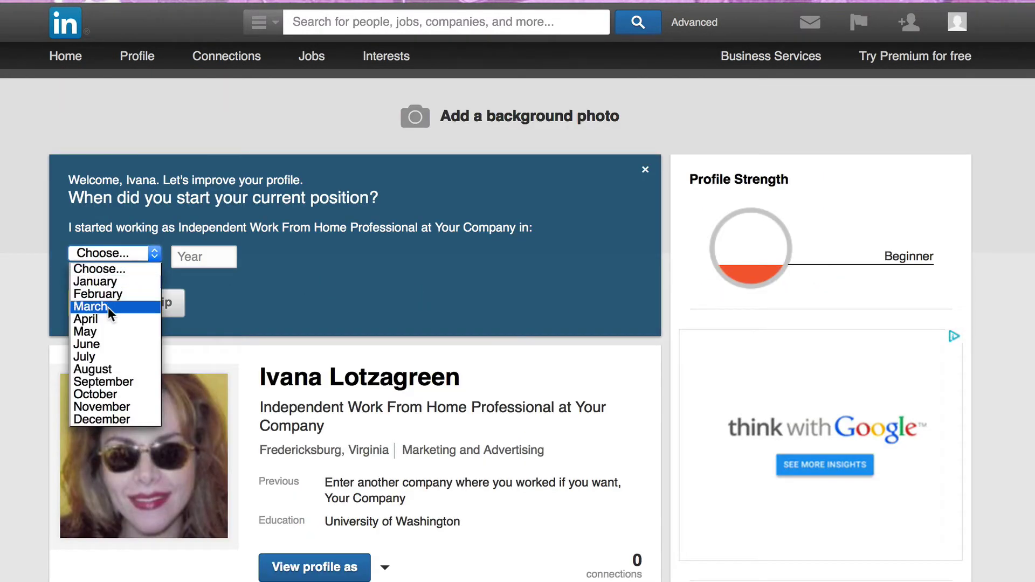
{"action": "left_click", "coordinate": [92, 303]}
{"action": "left_click", "coordinate": [195, 258]}
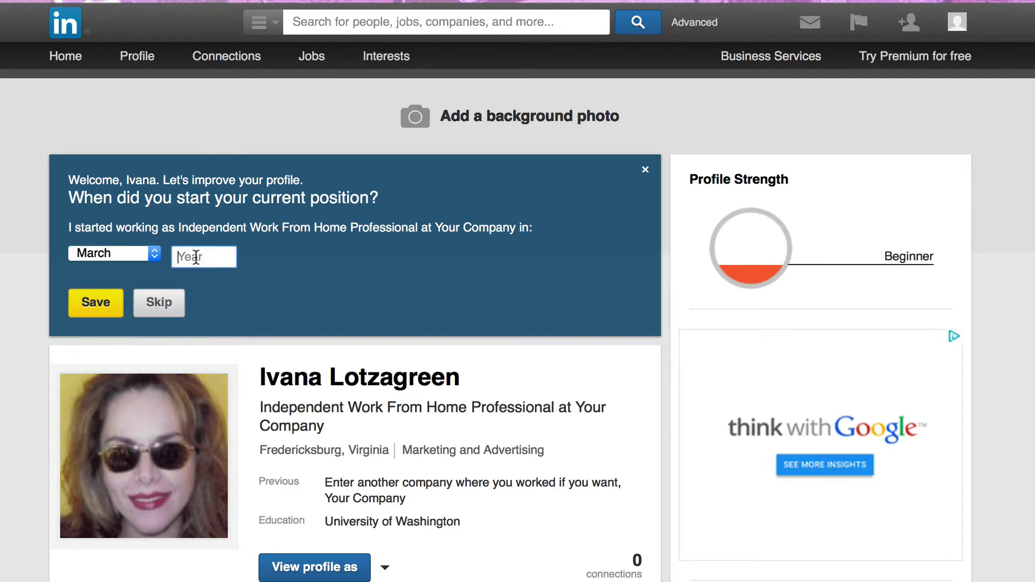
{"action": "type", "text": "2012"}
{"action": "left_click", "coordinate": [96, 302]}
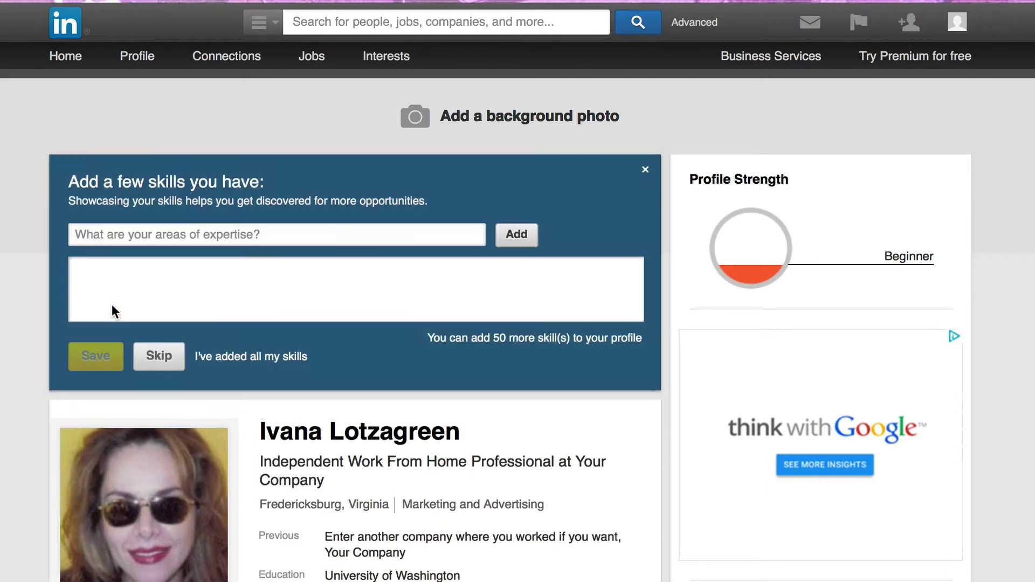
Add the skills Language translation, Underwriting, Creative Writing and Sales
{"action": "left_click", "coordinate": [239, 243]}
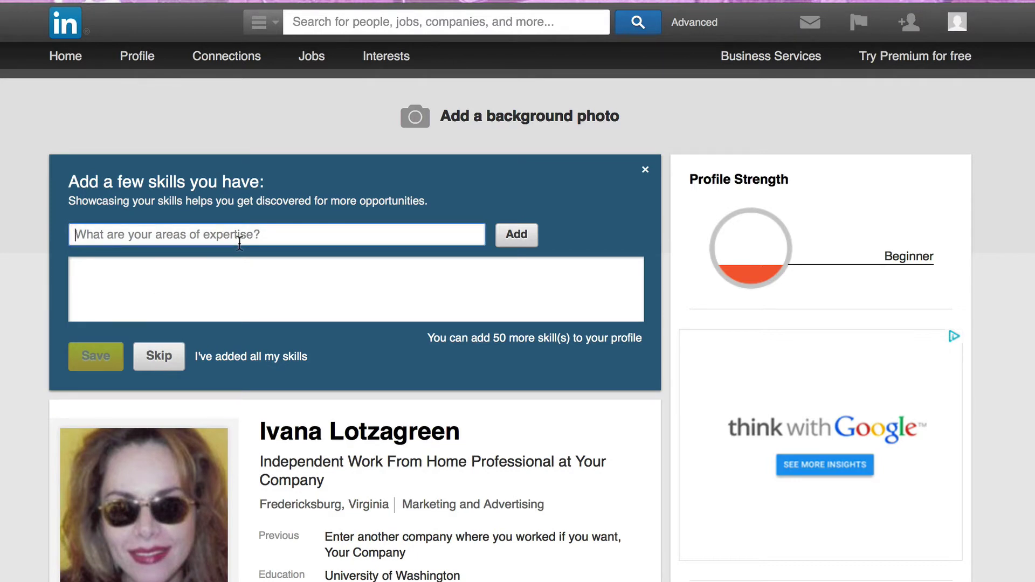
{"action": "type", "text": "Language translation"}
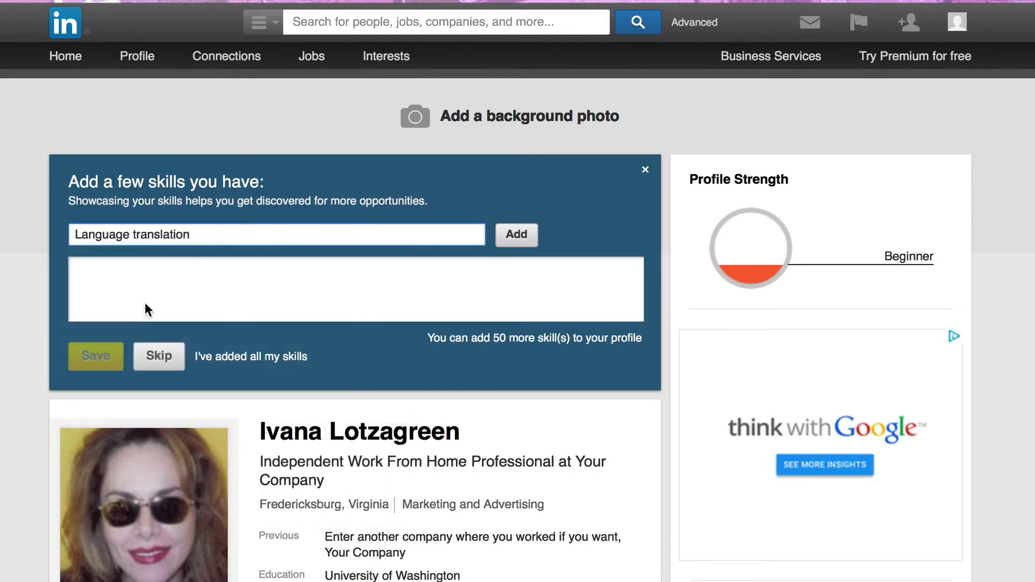
{"action": "key", "text": "Return"}
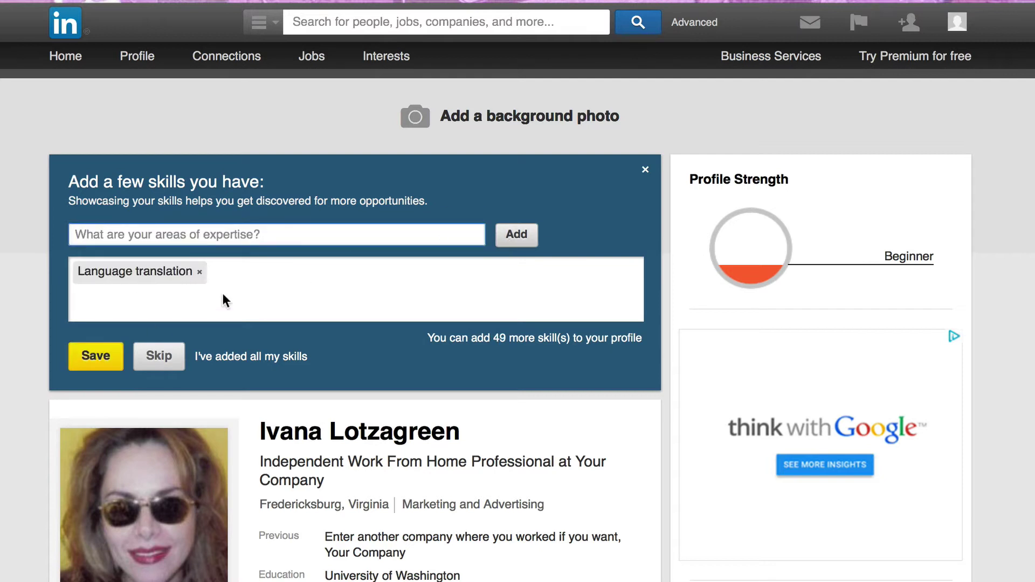
{"action": "type", "text": "Underwriting"}
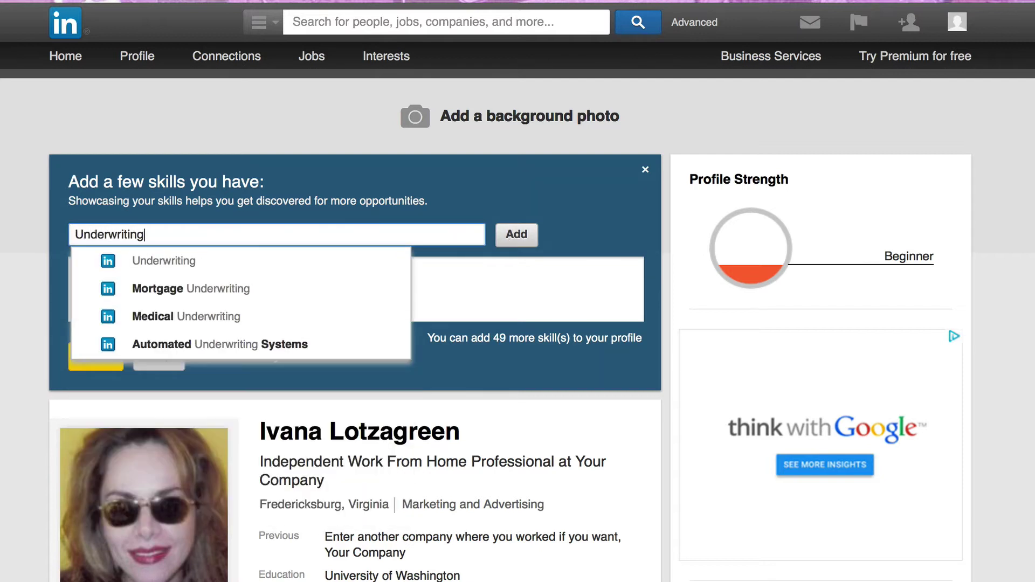
{"action": "left_click", "coordinate": [275, 254]}
{"action": "type", "text": "Writing"}
{"action": "key", "text": "Return"}
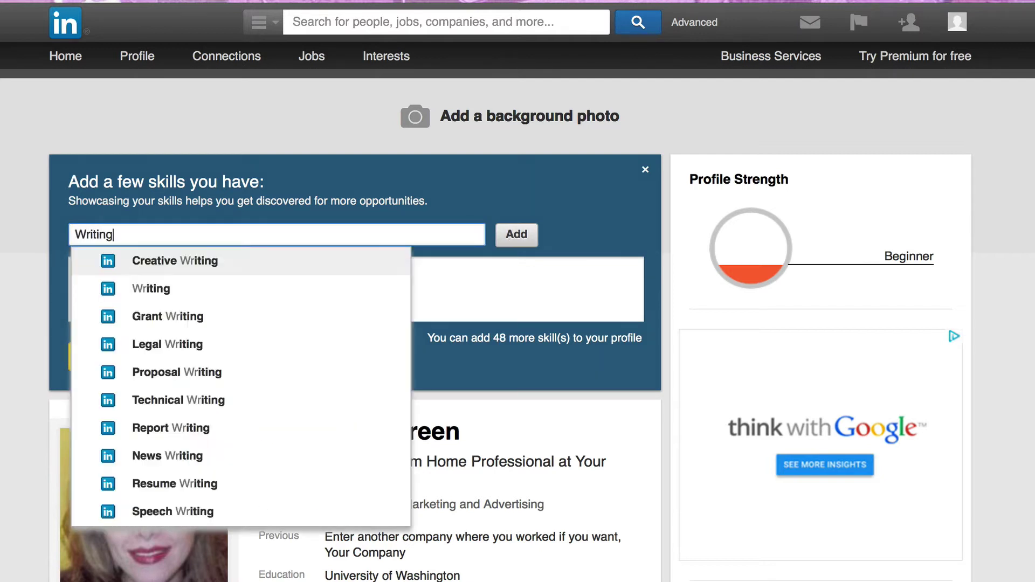
{"action": "type", "text": "Sales"}
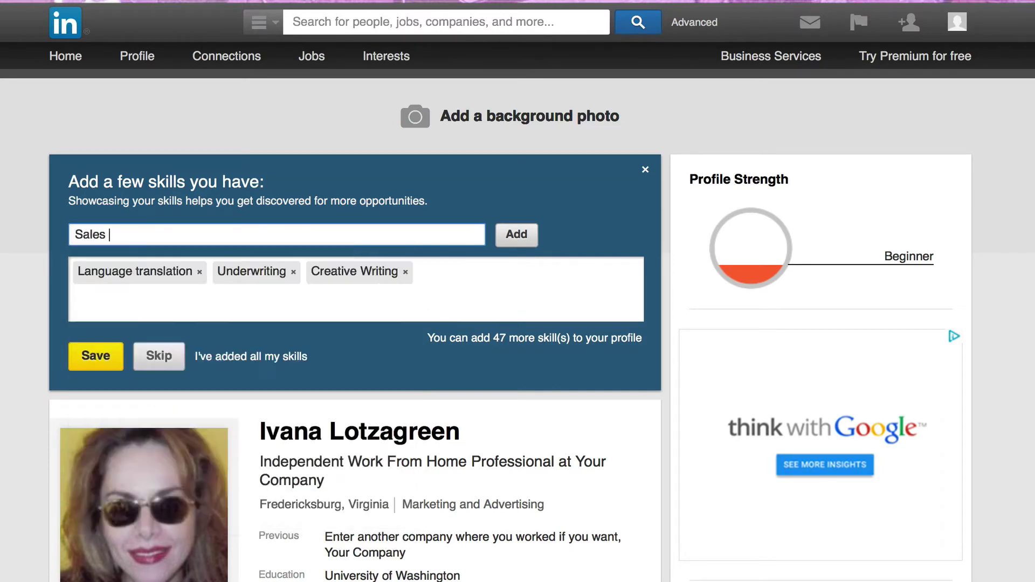
{"action": "key", "text": "Return"}
{"action": "scroll", "coordinate": [457, 378], "scroll_direction": "down", "scroll_amount": 5}
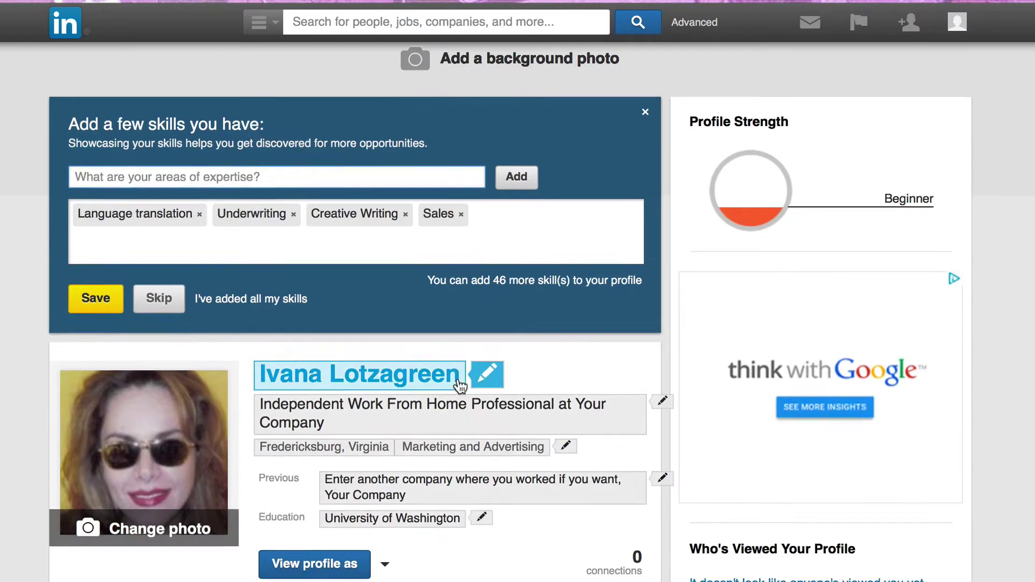
{"action": "scroll", "coordinate": [925, 515], "scroll_direction": "down", "scroll_amount": 4}
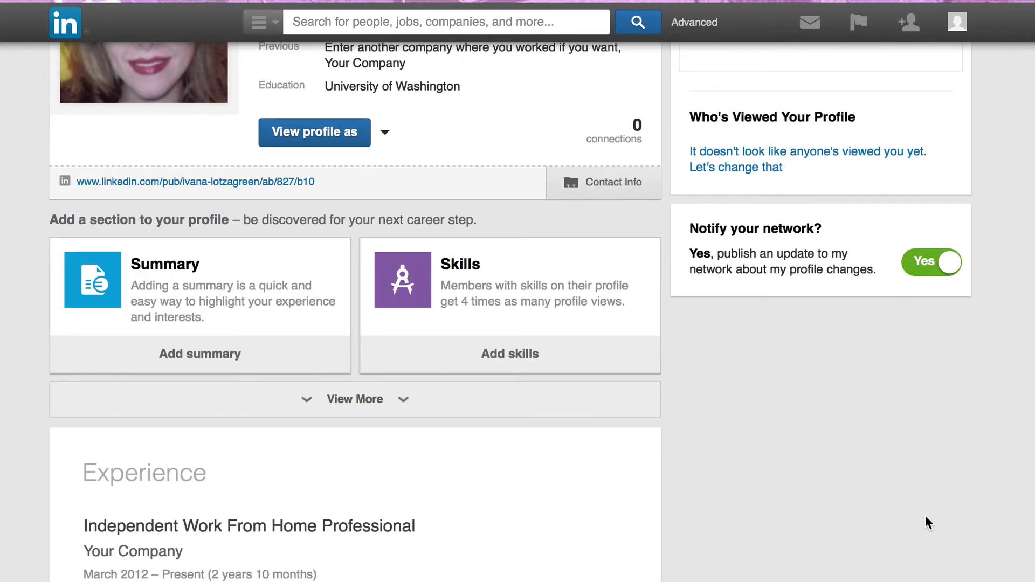
{"action": "mouse_move", "coordinate": [139, 181]}
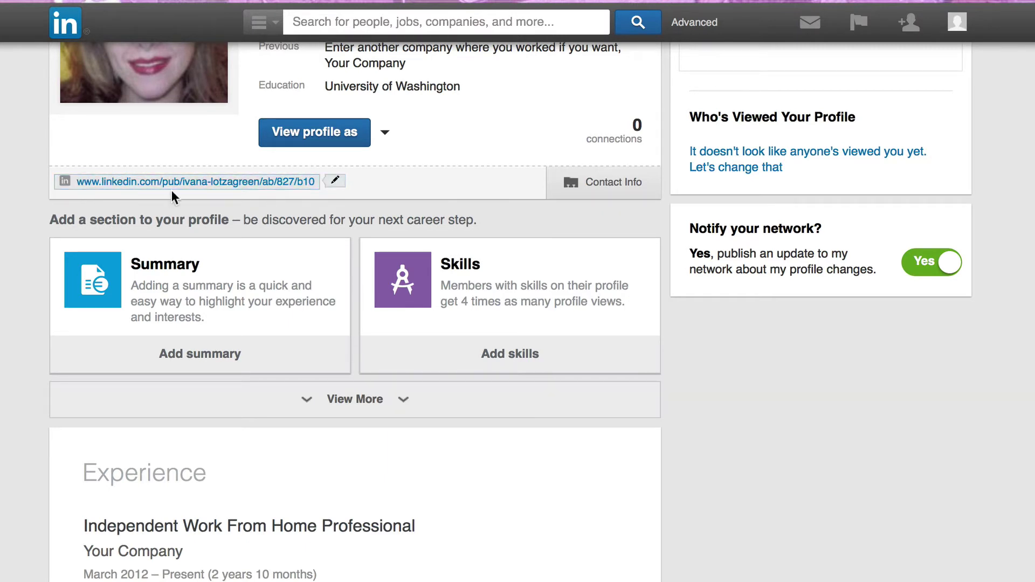
{"action": "scroll", "coordinate": [172, 190], "scroll_direction": "up", "scroll_amount": 10}
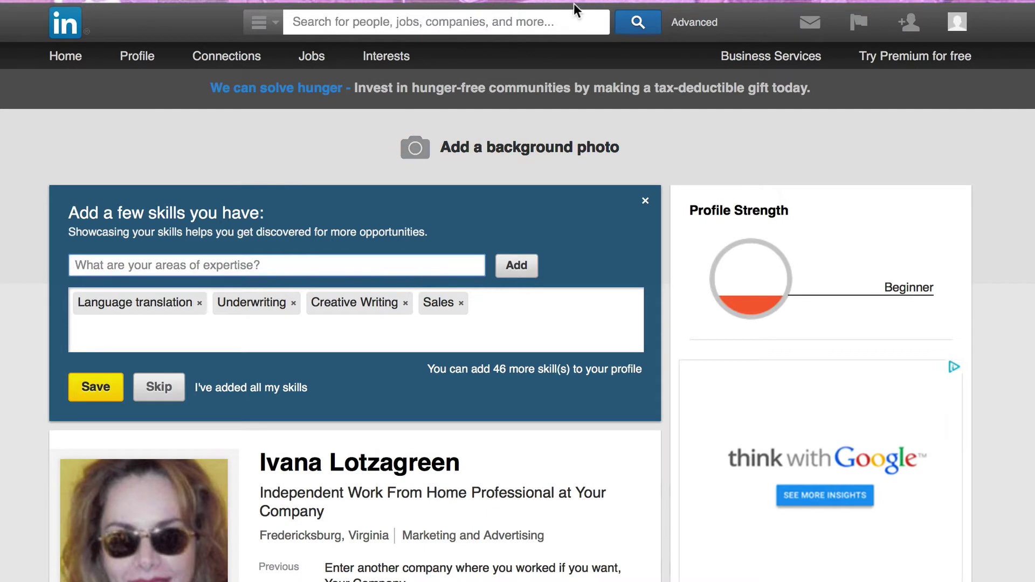
Search LinkedIn for 'work from home' and open a suggested work-from-home business expert
{"action": "left_click", "coordinate": [353, 11]}
{"action": "type", "text": "work from home"}
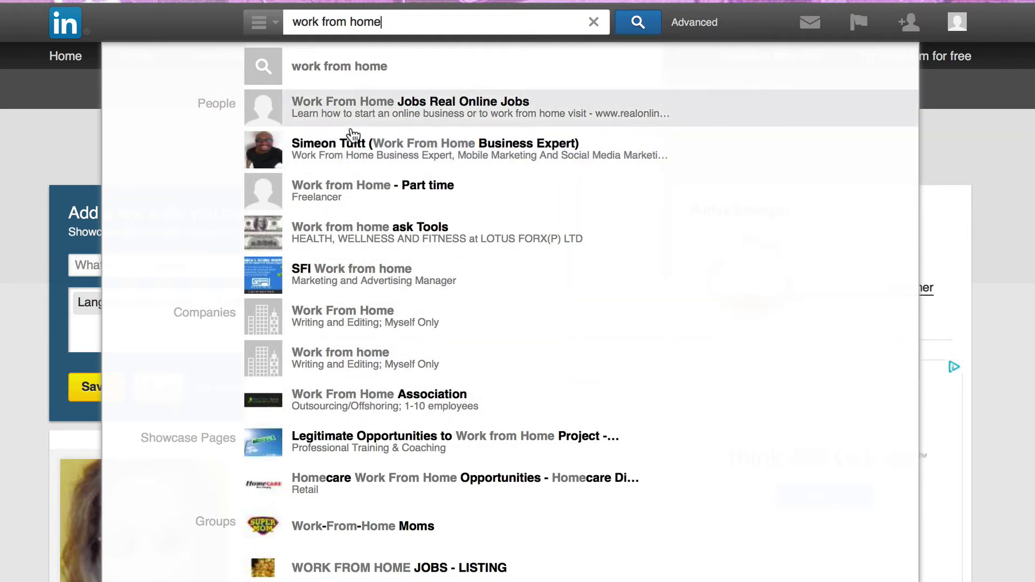
{"action": "left_click", "coordinate": [355, 162]}
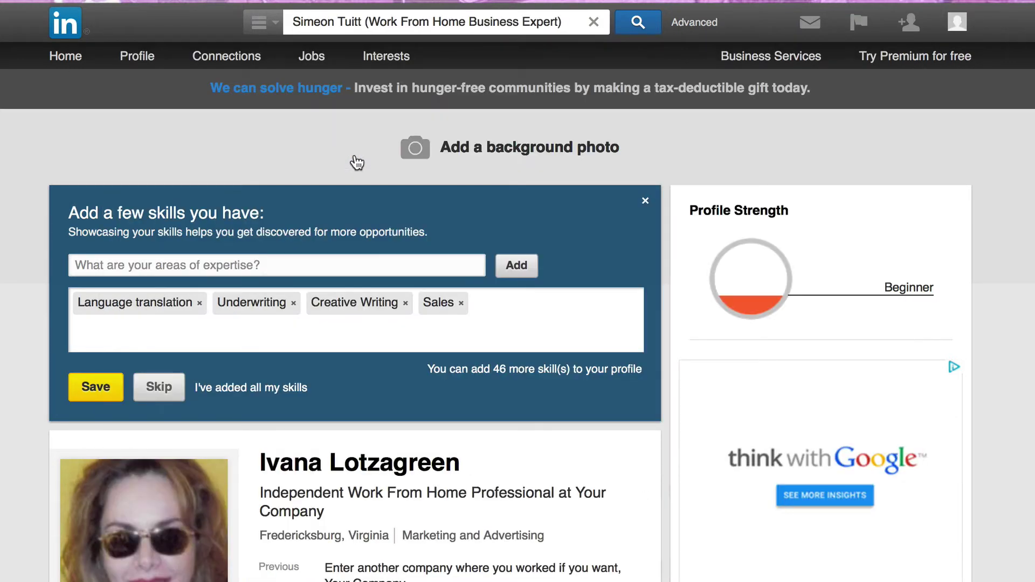
{"action": "scroll", "coordinate": [388, 469], "scroll_direction": "down", "scroll_amount": 3}
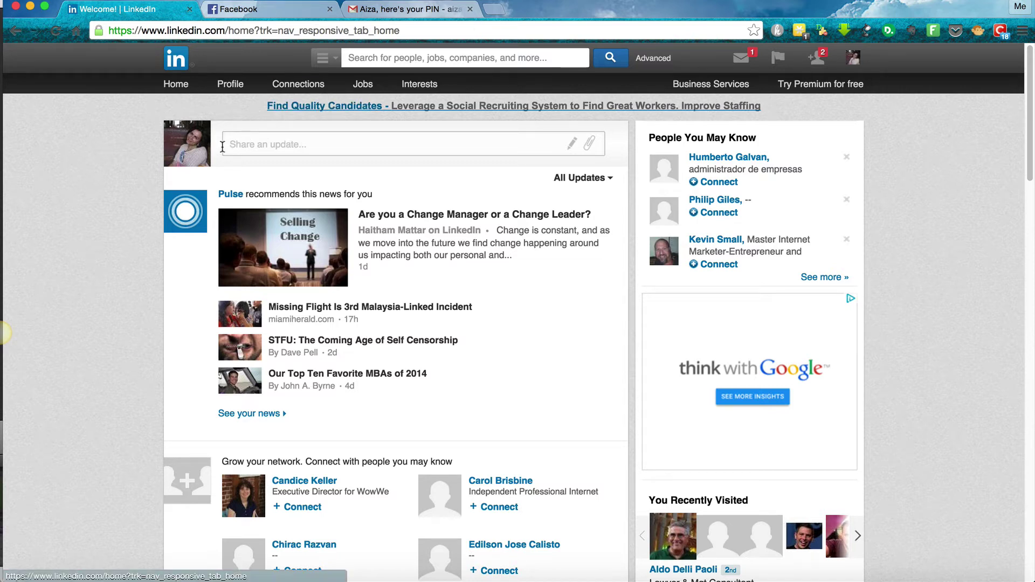
From the home feed, share the status update 'Wishing everyone a FANTASTIC 2015!'
{"action": "left_click", "coordinate": [175, 87]}
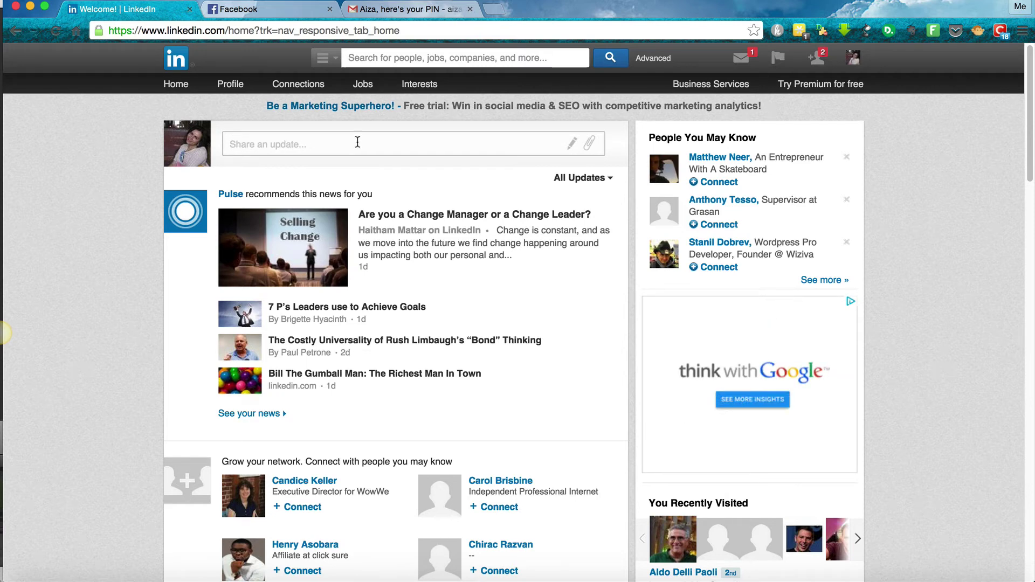
{"action": "left_click", "coordinate": [263, 145]}
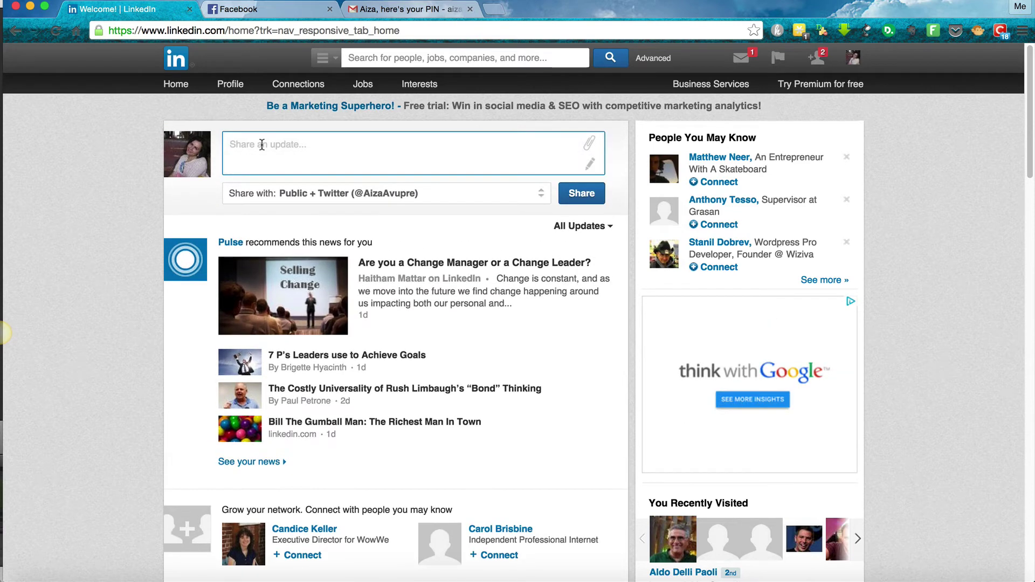
{"action": "type", "text": "W"}
{"action": "type", "text": "ishing everyone a FANTASTI"}
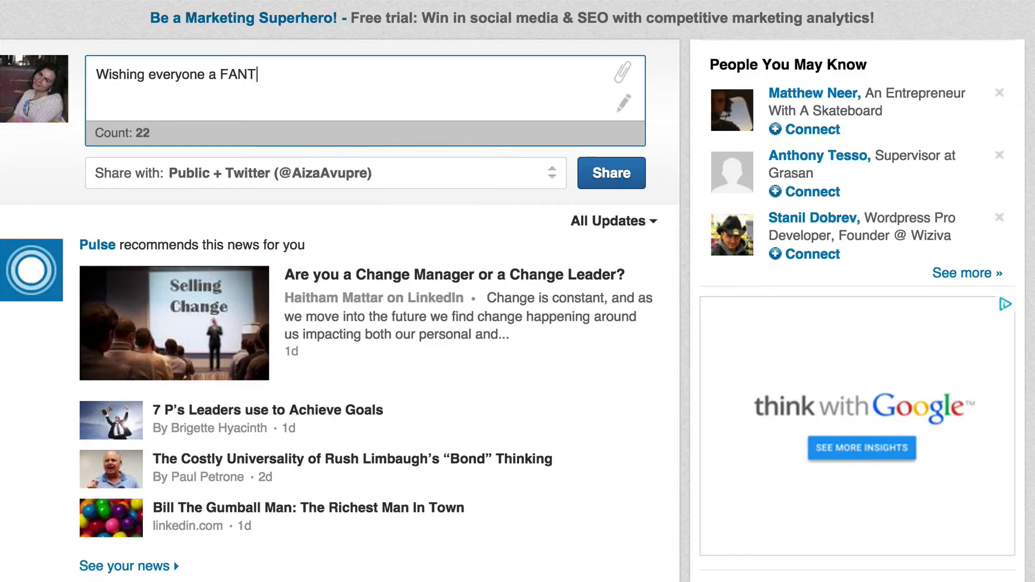
{"action": "type", "text": "C 2015!"}
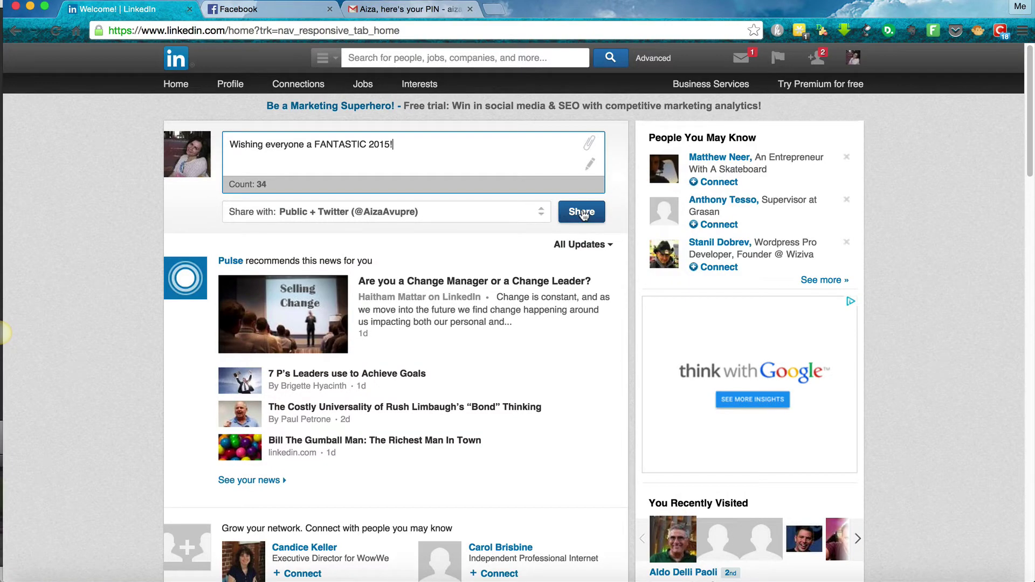
{"action": "left_click", "coordinate": [583, 212]}
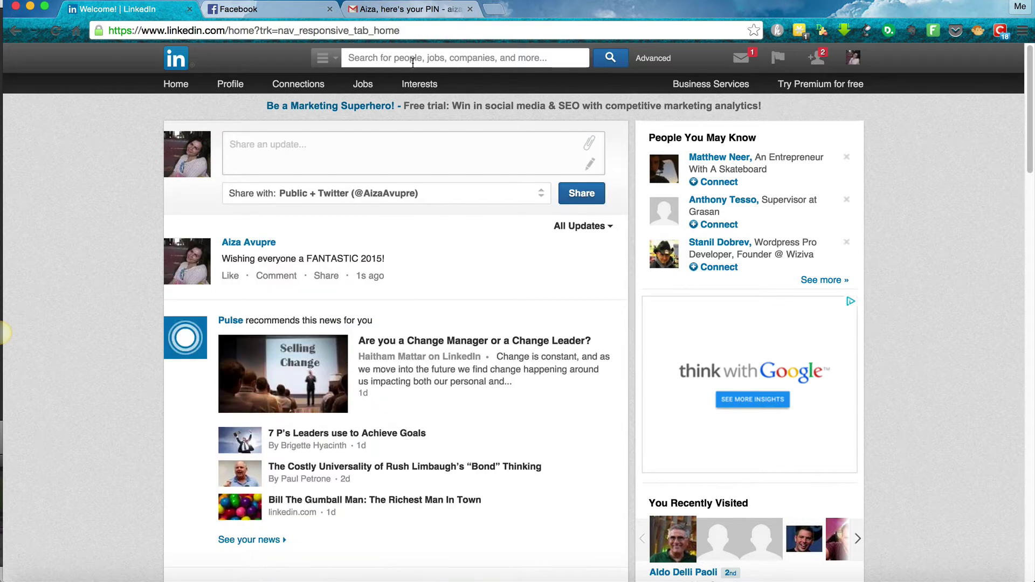
Search 'work from home moms', open the Work-From-Home Moms group and browse its discussions
{"action": "left_click", "coordinate": [413, 60]}
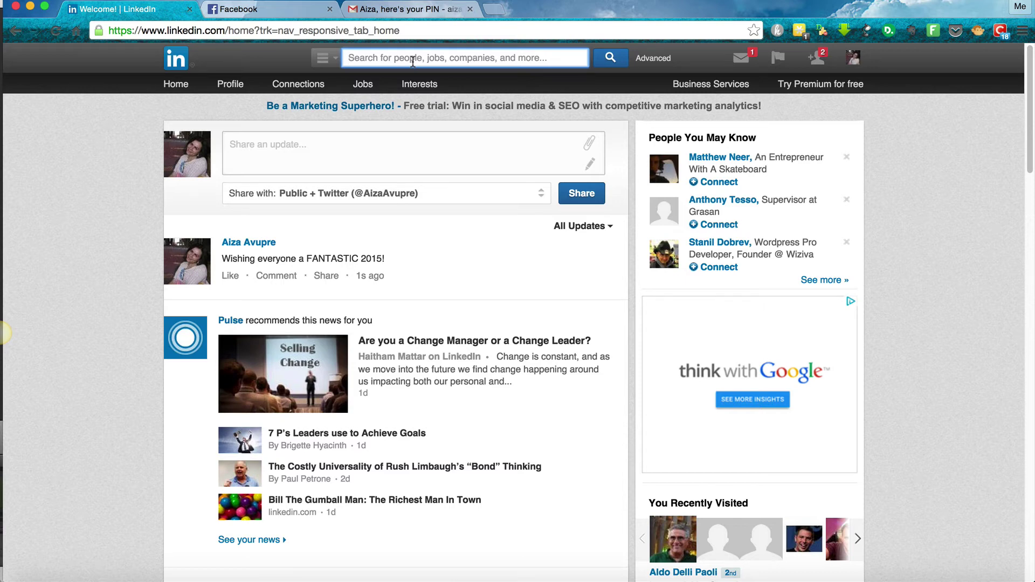
{"action": "type", "text": "work from home moms"}
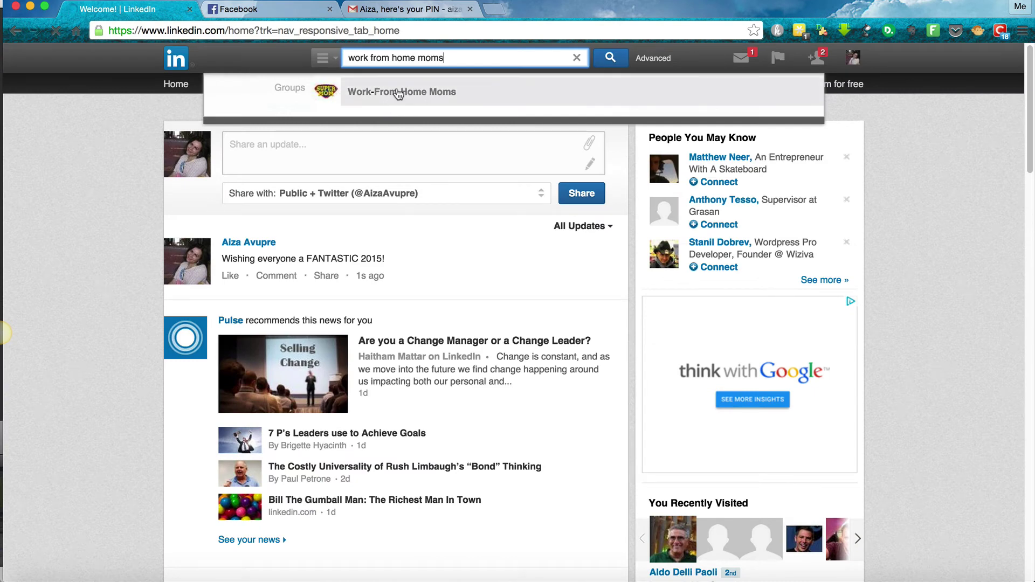
{"action": "left_click", "coordinate": [398, 94]}
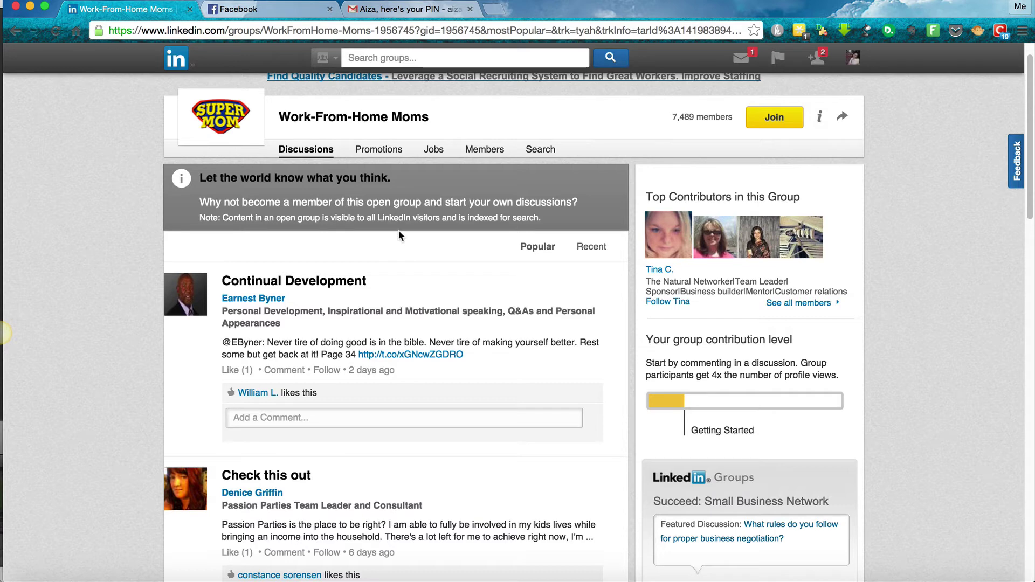
{"action": "scroll", "coordinate": [142, 384], "scroll_direction": "down", "scroll_amount": 1}
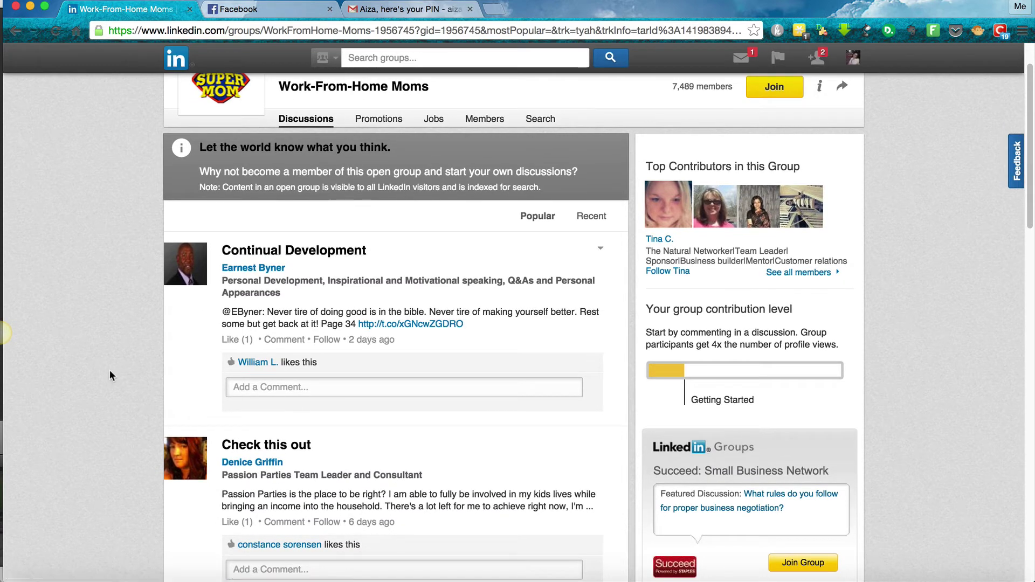
{"action": "scroll", "coordinate": [108, 370], "scroll_direction": "down", "scroll_amount": 2}
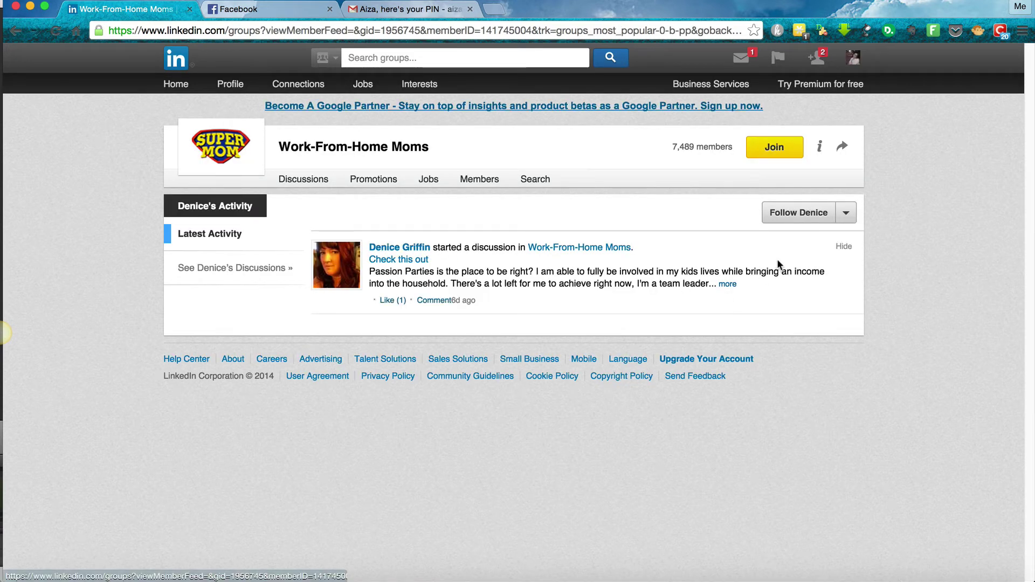
Open the group member's full profile from the menu beside Follow, trying Send InMail along the way
{"action": "left_click", "coordinate": [846, 213]}
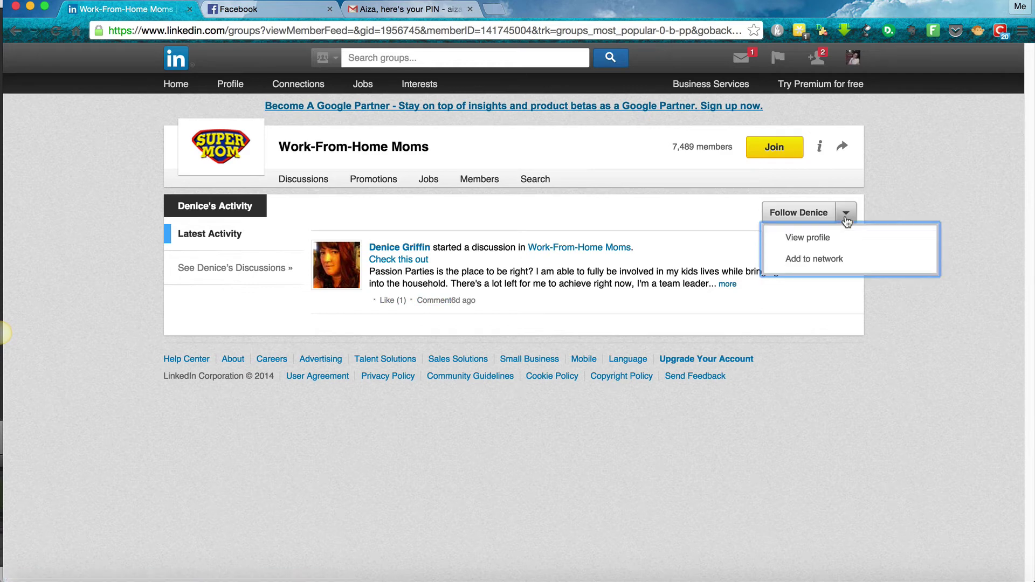
{"action": "left_click", "coordinate": [817, 243]}
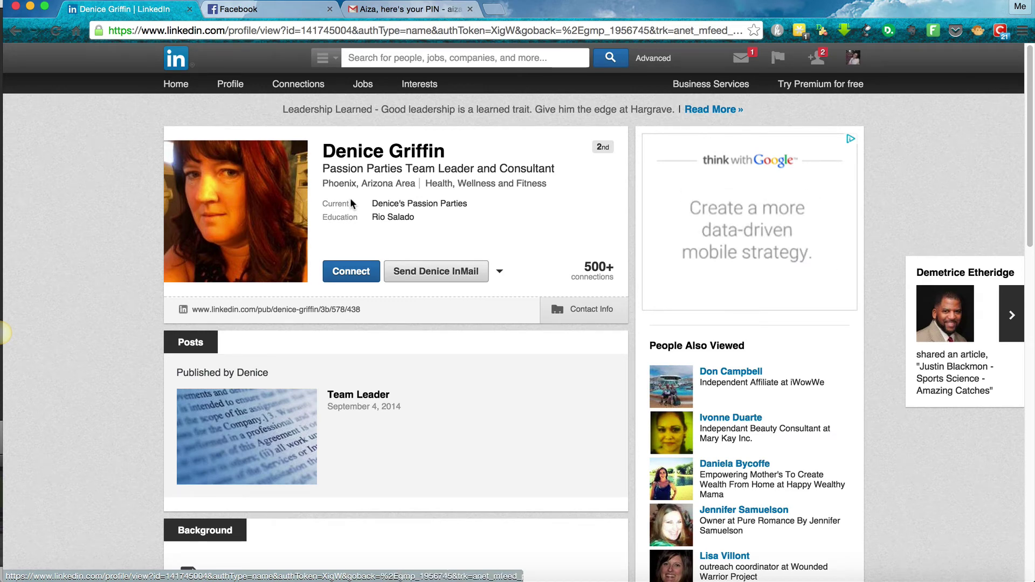
{"action": "left_click", "coordinate": [425, 271]}
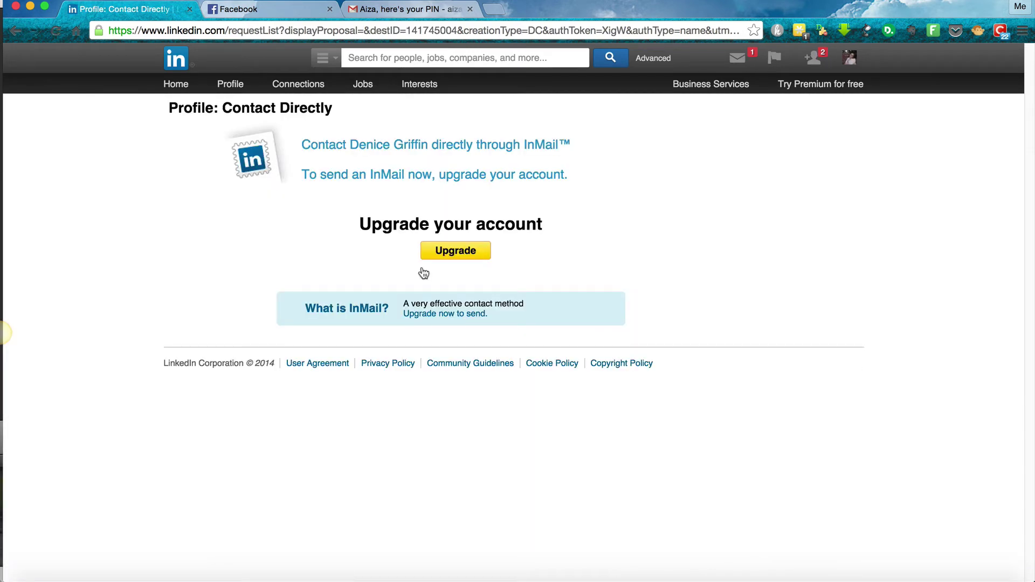
{"action": "left_click", "coordinate": [15, 31]}
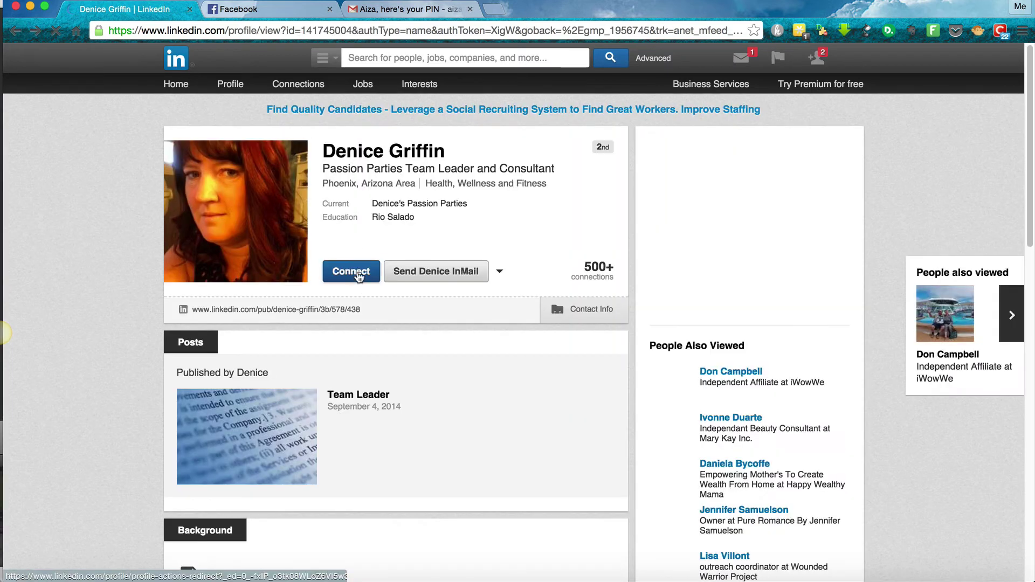
Invite the member to connect, stating you know her as a Friend
{"action": "left_click", "coordinate": [358, 273]}
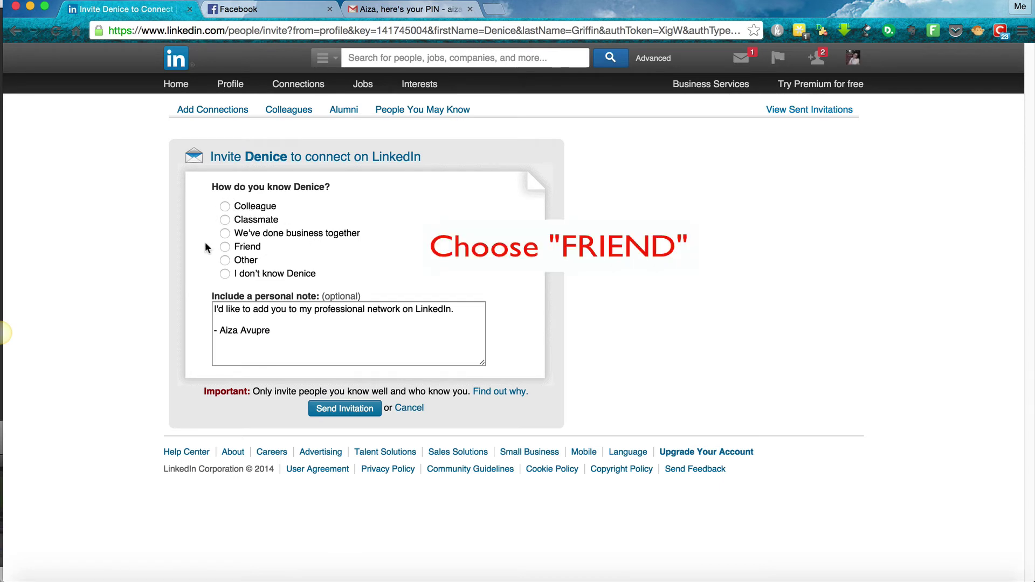
{"action": "left_click", "coordinate": [224, 246]}
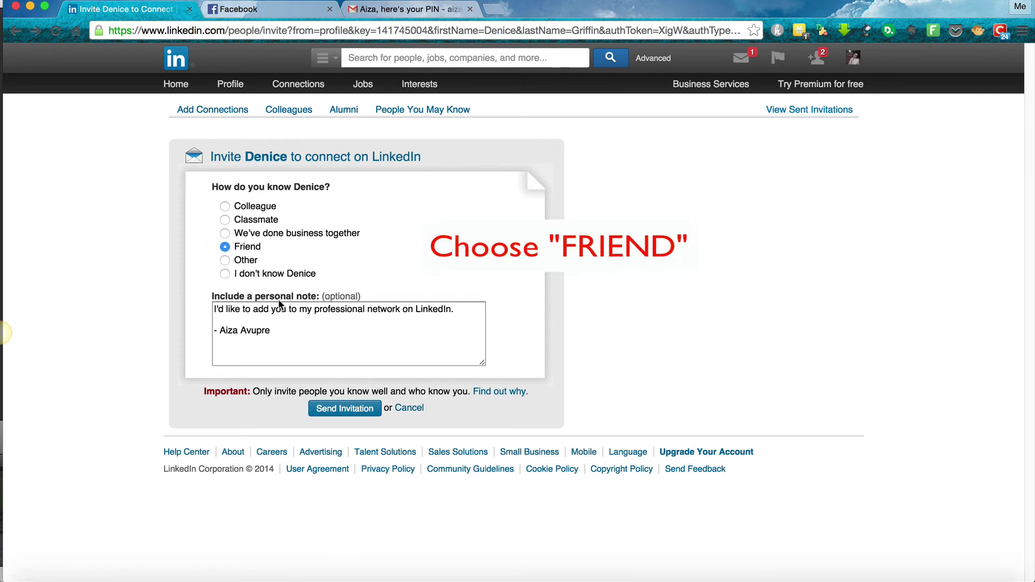
{"action": "left_click", "coordinate": [323, 415]}
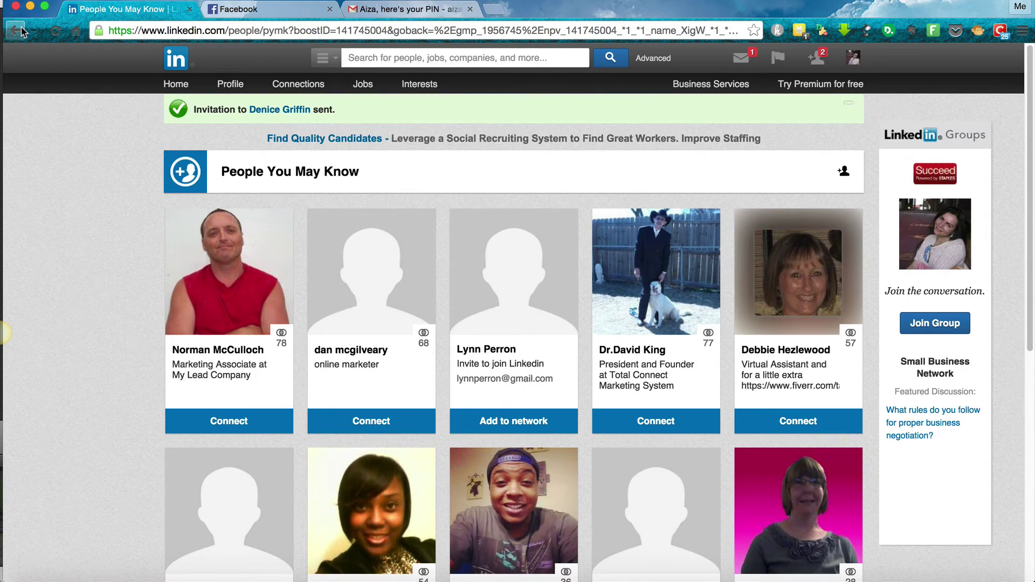
Search for 'work from home' and filter the results to People
{"action": "left_click", "coordinate": [366, 56]}
{"action": "type", "text": "work f"}
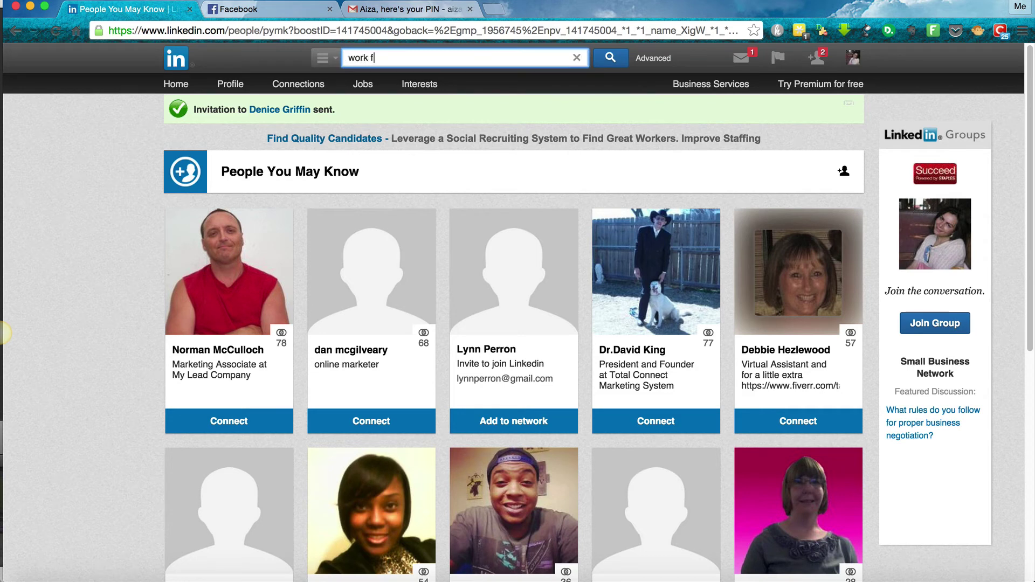
{"action": "type", "text": "rom hom"}
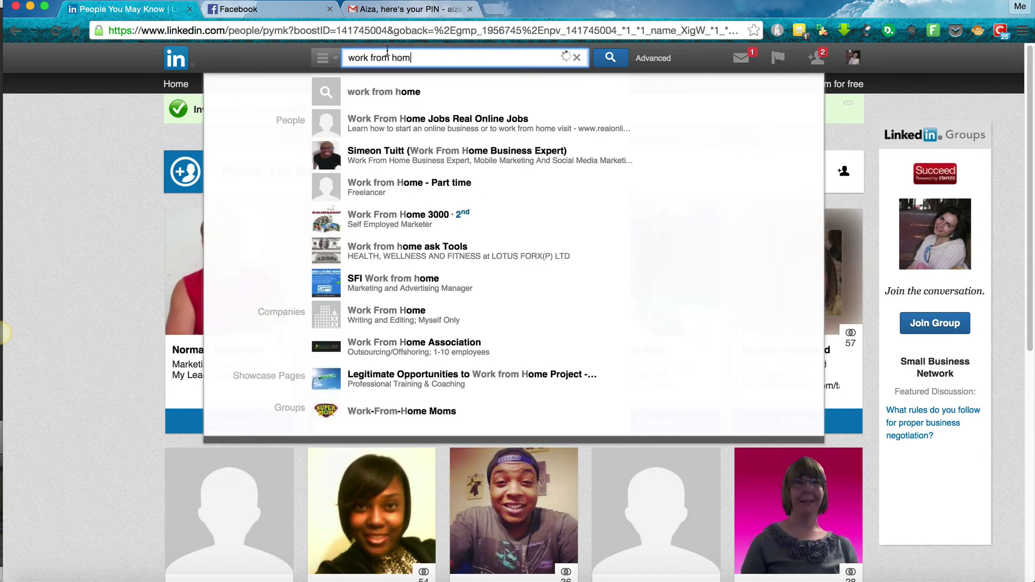
{"action": "left_click", "coordinate": [372, 99]}
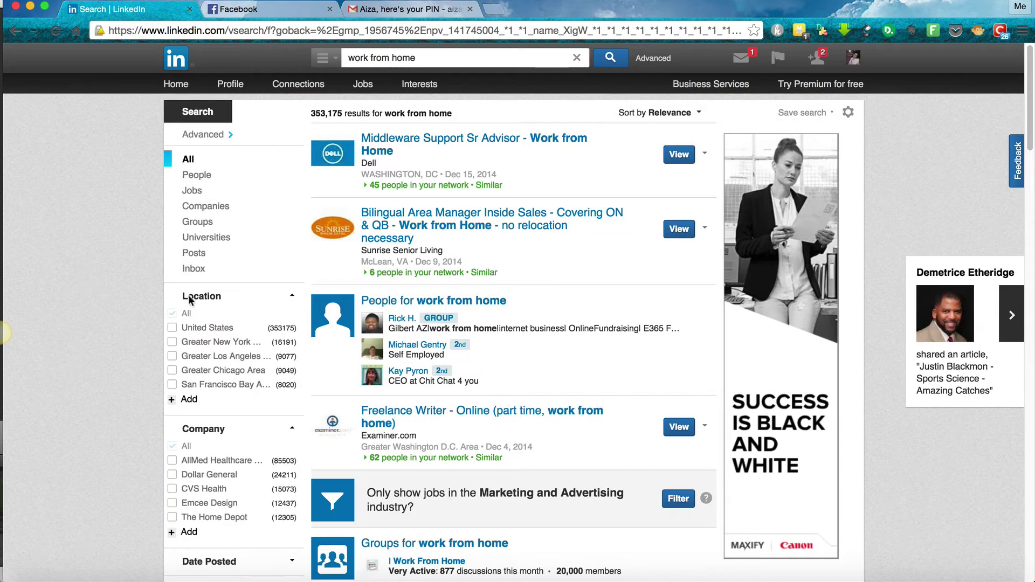
{"action": "left_click", "coordinate": [471, 303]}
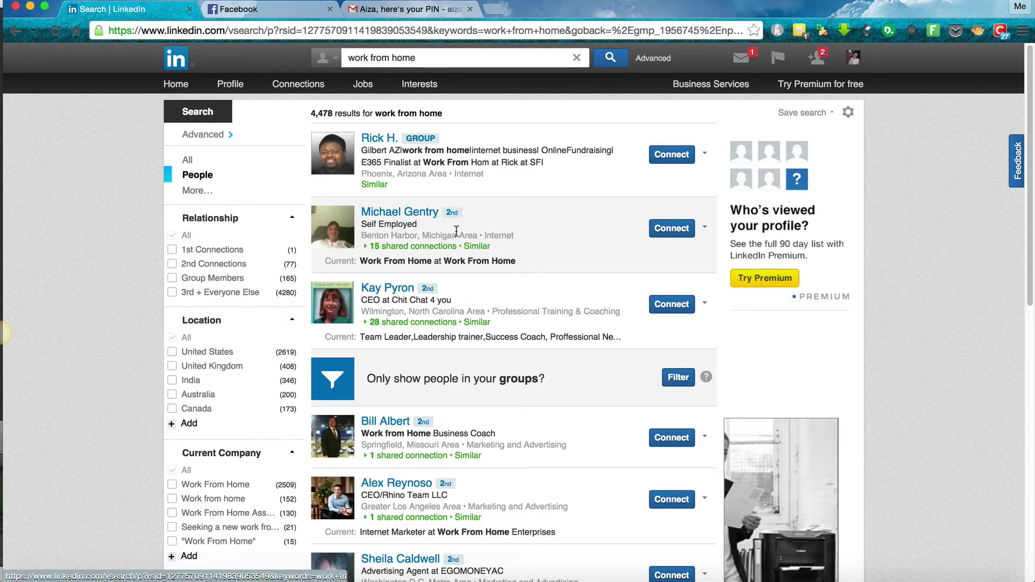
Send connection invitations to the self-employed and advertising agent results
{"action": "left_click", "coordinate": [679, 229]}
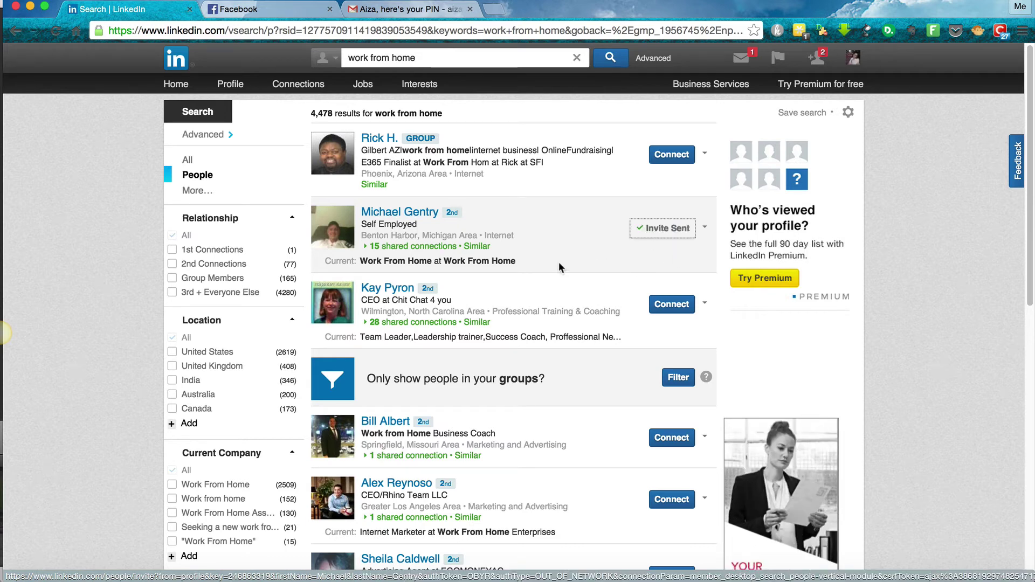
{"action": "scroll", "coordinate": [559, 263], "scroll_direction": "down", "scroll_amount": 1}
{"action": "scroll", "coordinate": [559, 261], "scroll_direction": "down", "scroll_amount": 3}
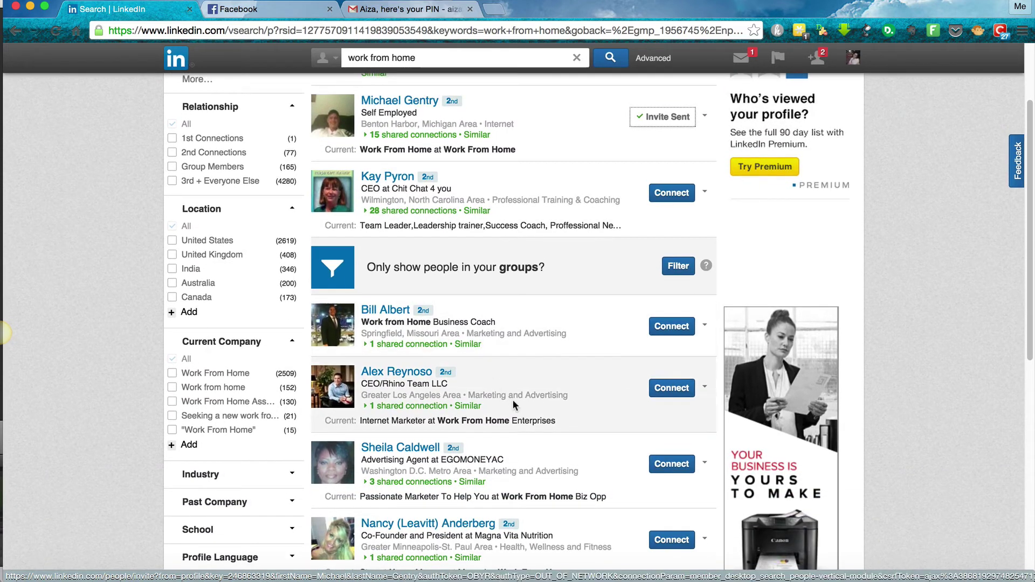
{"action": "scroll", "coordinate": [513, 402], "scroll_direction": "down", "scroll_amount": 3}
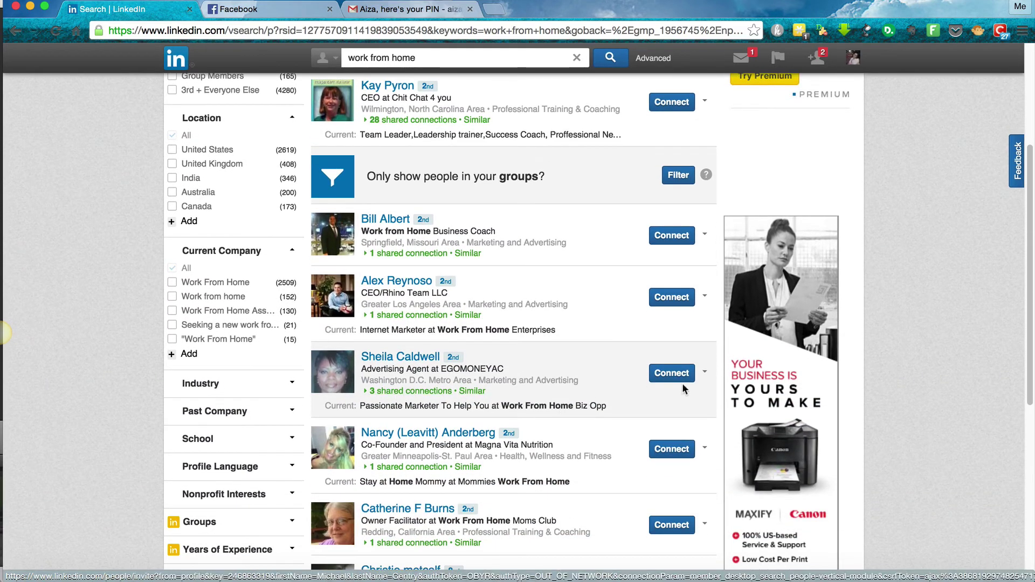
{"action": "left_click", "coordinate": [690, 373]}
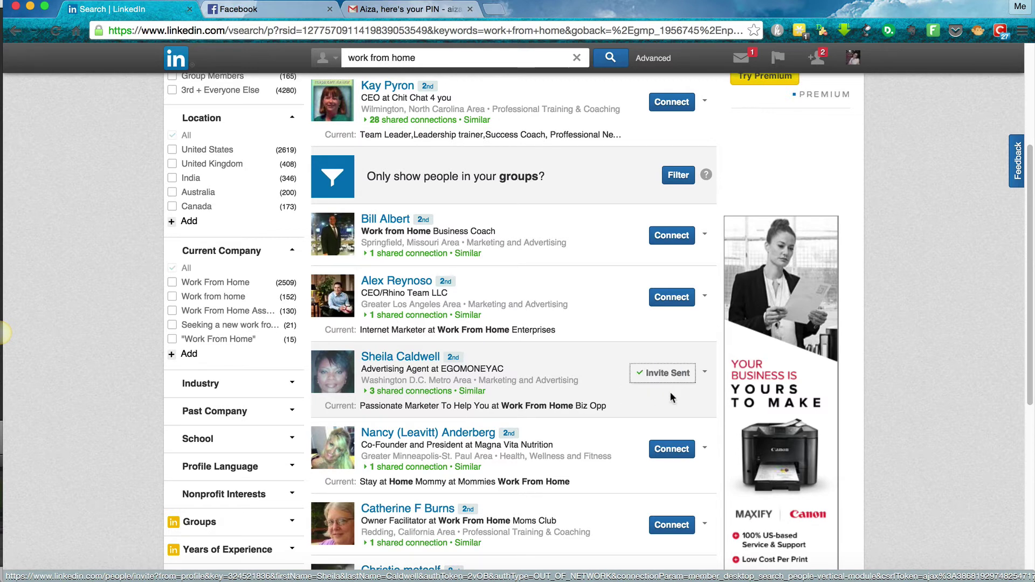
{"action": "scroll", "coordinate": [615, 451], "scroll_direction": "down", "scroll_amount": 3}
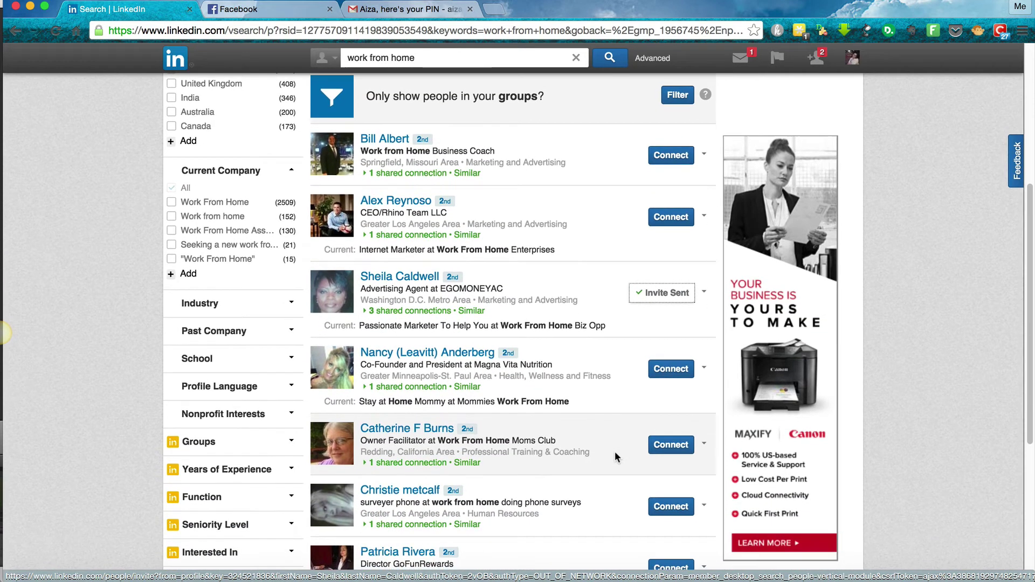
Return to the home feed via your profile page and bring up a People You May Know suggestion
{"action": "scroll", "coordinate": [614, 377], "scroll_direction": "up", "scroll_amount": 10}
{"action": "left_click", "coordinate": [230, 83]}
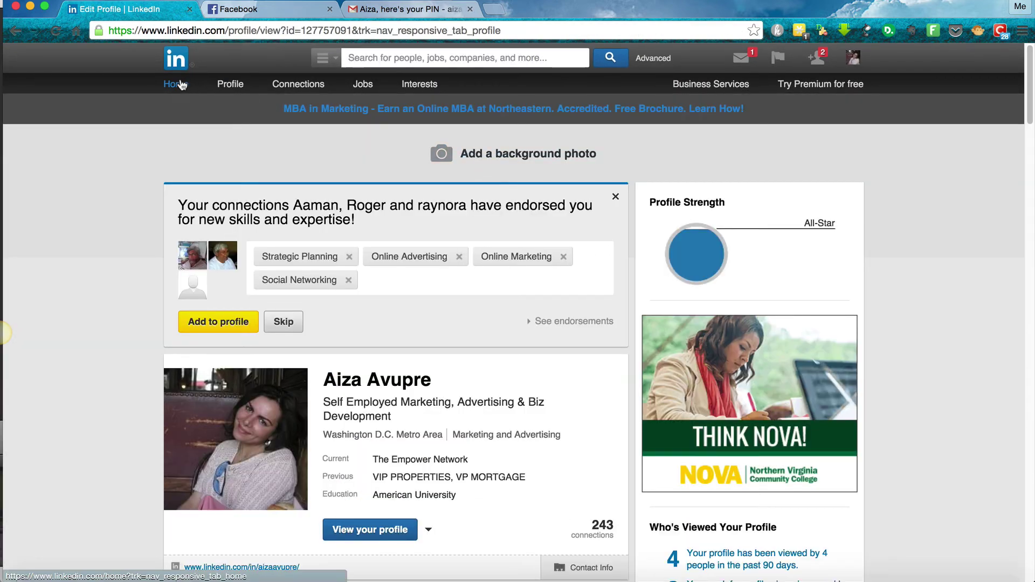
{"action": "left_click", "coordinate": [182, 85]}
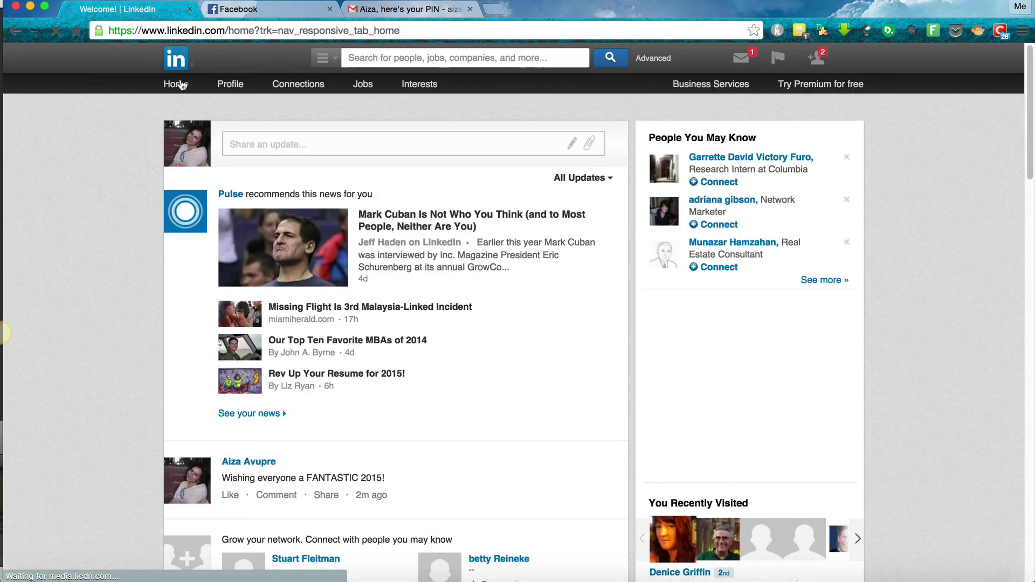
{"action": "left_click", "coordinate": [283, 146]}
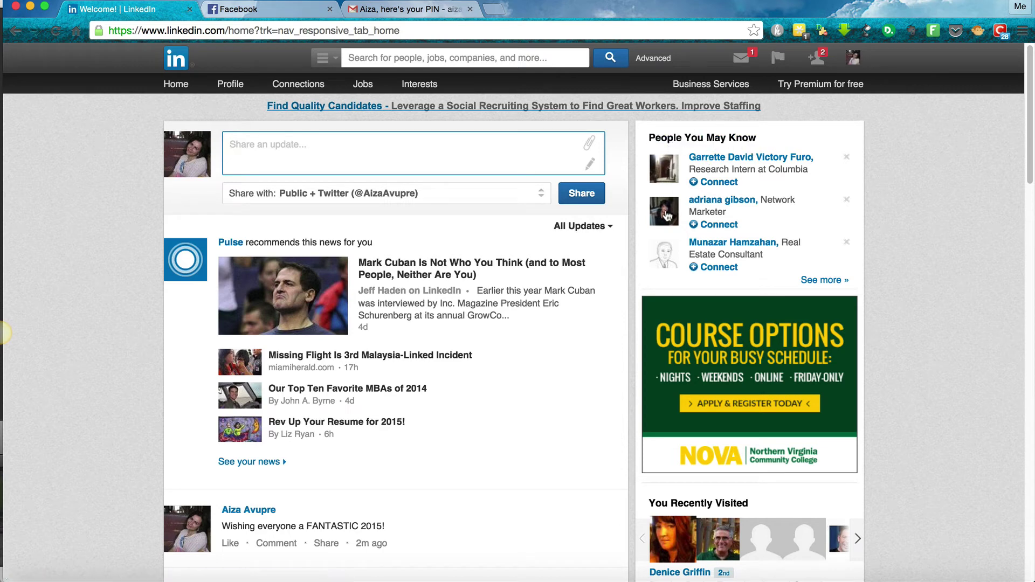
{"action": "mouse_move", "coordinate": [671, 220]}
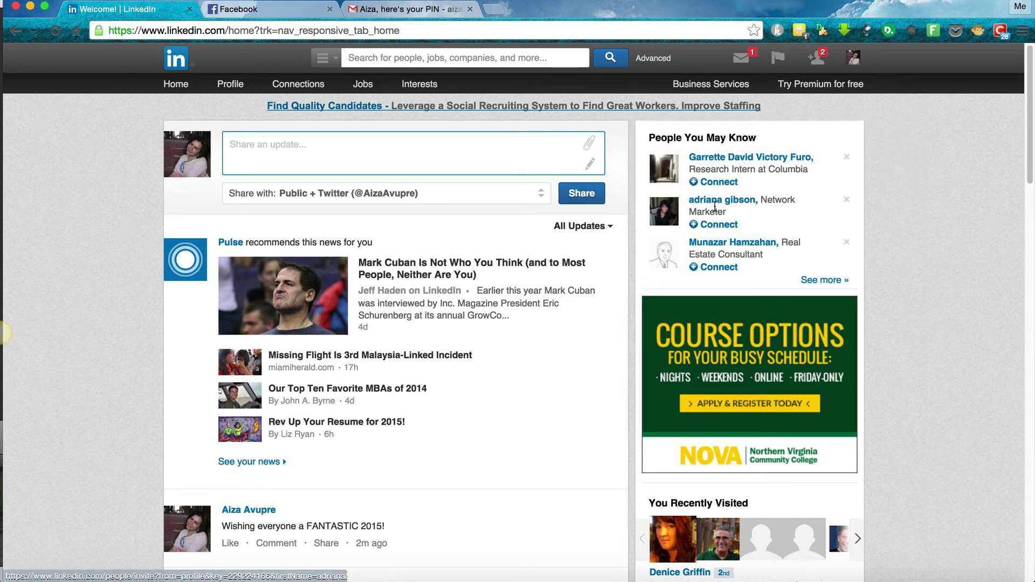
Send a connection invitation to the suggested network marketer
{"action": "left_click", "coordinate": [723, 225]}
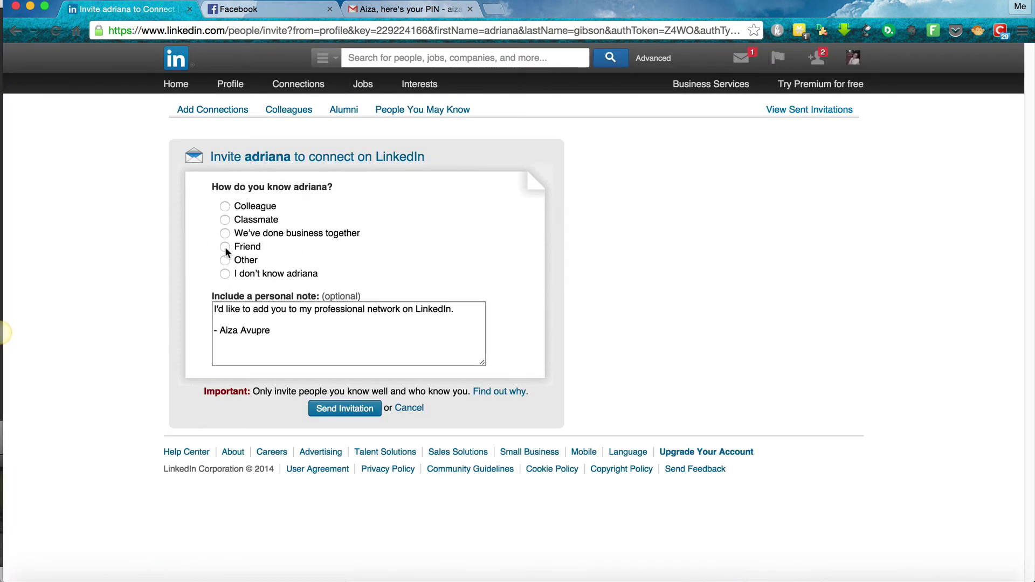
{"action": "left_click", "coordinate": [337, 411]}
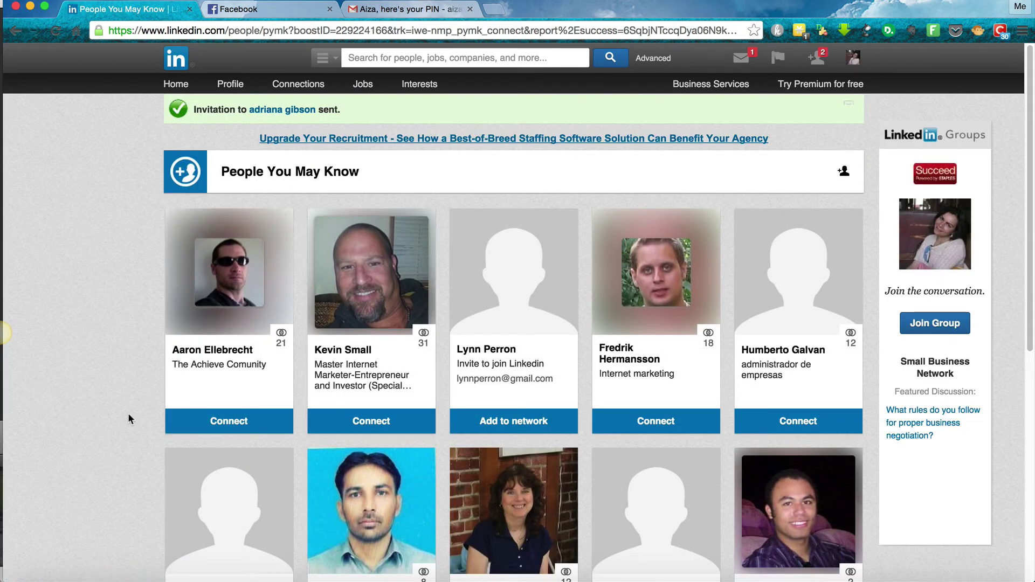
{"action": "scroll", "coordinate": [128, 415], "scroll_direction": "down", "scroll_amount": 1}
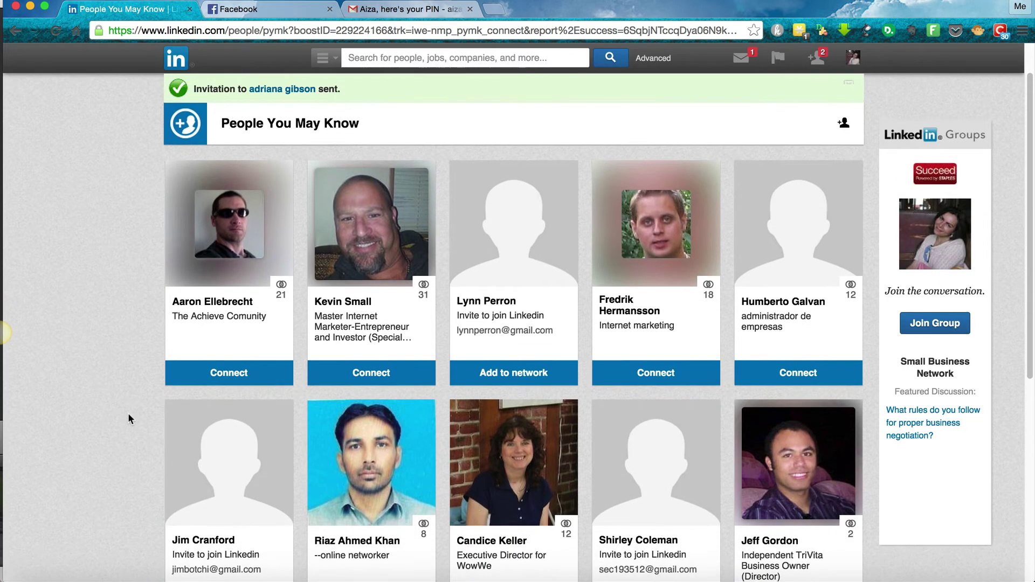
Invite three more People You May Know suggestions to connect
{"action": "left_click", "coordinate": [347, 372]}
{"action": "scroll", "coordinate": [485, 464], "scroll_direction": "down", "scroll_amount": 5}
{"action": "left_click", "coordinate": [490, 455]}
{"action": "scroll", "coordinate": [490, 483], "scroll_direction": "down", "scroll_amount": 10}
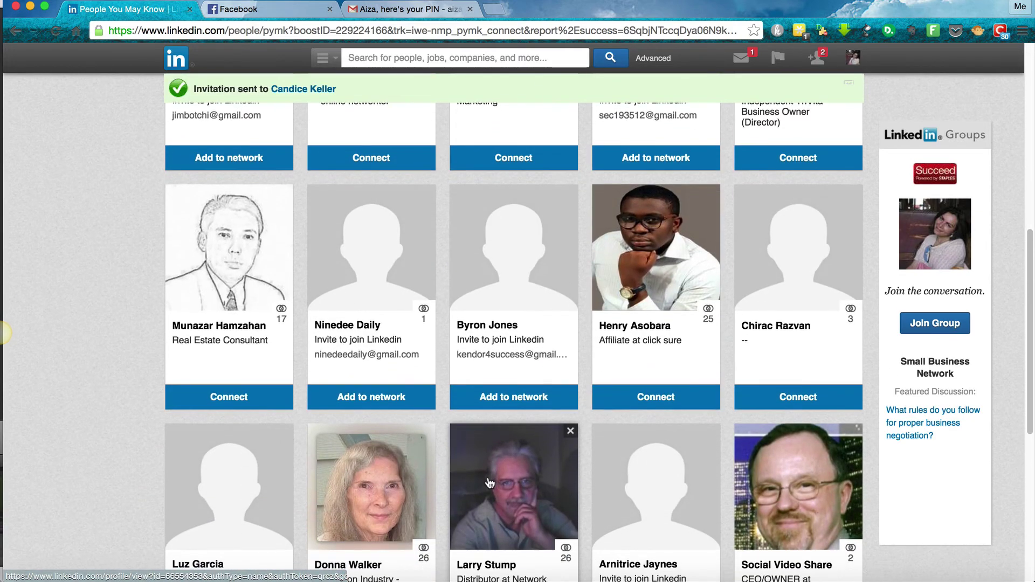
{"action": "scroll", "coordinate": [489, 481], "scroll_direction": "down", "scroll_amount": 2}
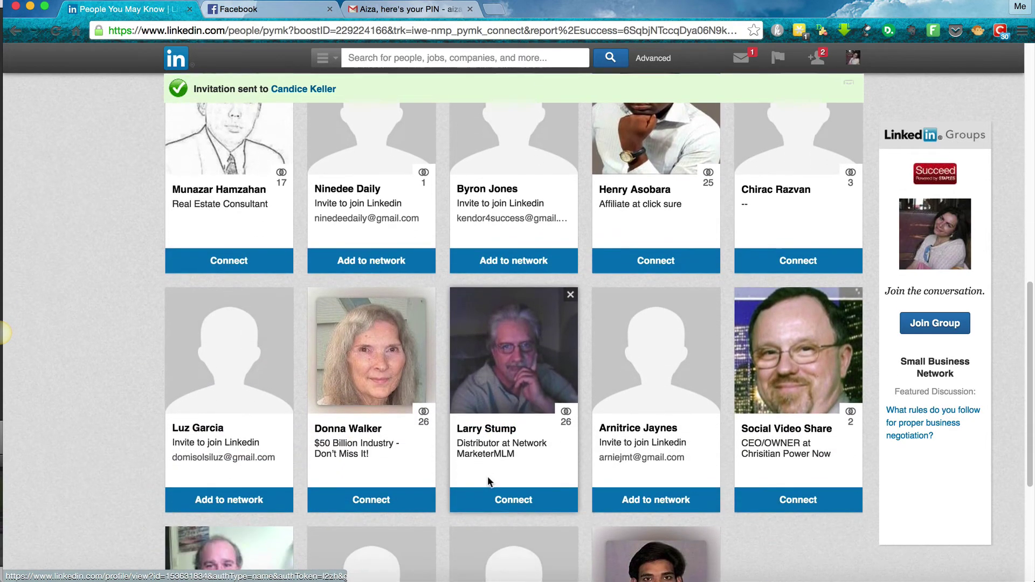
{"action": "left_click", "coordinate": [388, 500]}
{"action": "scroll", "coordinate": [490, 525], "scroll_direction": "down", "scroll_amount": 7}
{"action": "scroll", "coordinate": [490, 532], "scroll_direction": "down", "scroll_amount": 7}
{"action": "scroll", "coordinate": [489, 527], "scroll_direction": "up", "scroll_amount": 10}
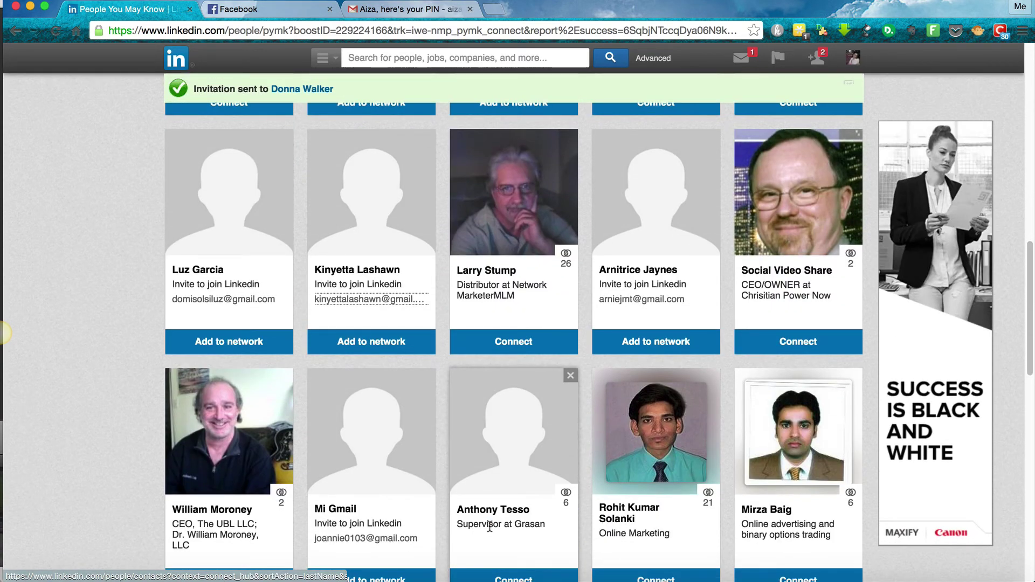
{"action": "scroll", "coordinate": [490, 529], "scroll_direction": "up", "scroll_amount": 7}
{"action": "scroll", "coordinate": [490, 532], "scroll_direction": "up", "scroll_amount": 8}
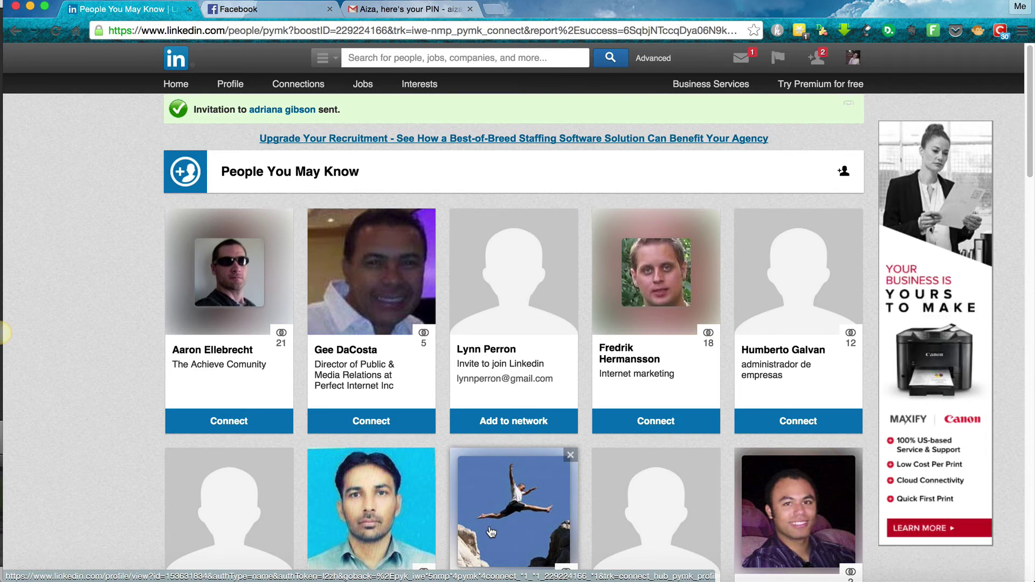
Open the inbox and read through the 'Trillion Dollar Industry Biz Opportunity in PreLaunch!' message
{"action": "left_click", "coordinate": [744, 67]}
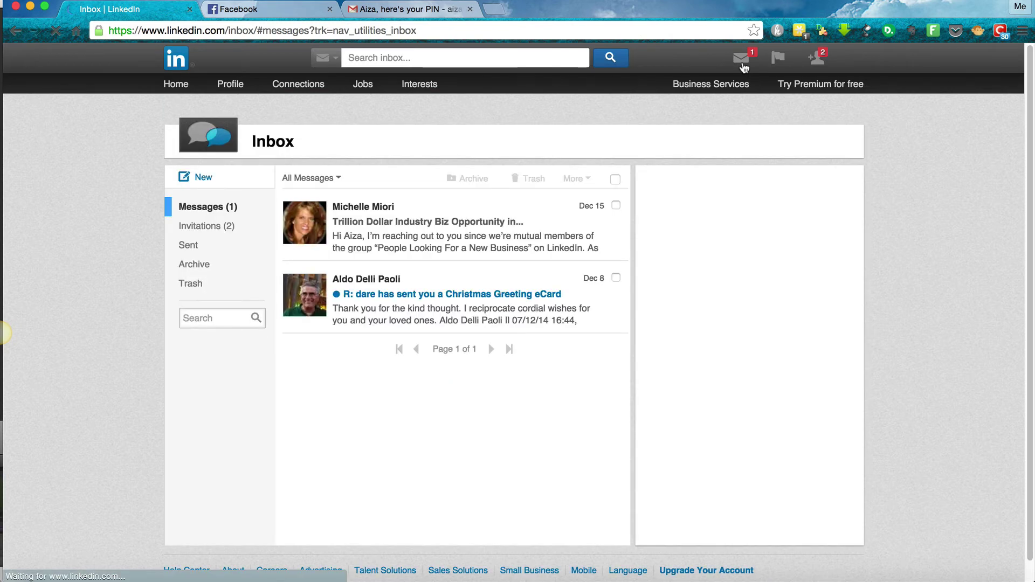
{"action": "mouse_move", "coordinate": [745, 71]}
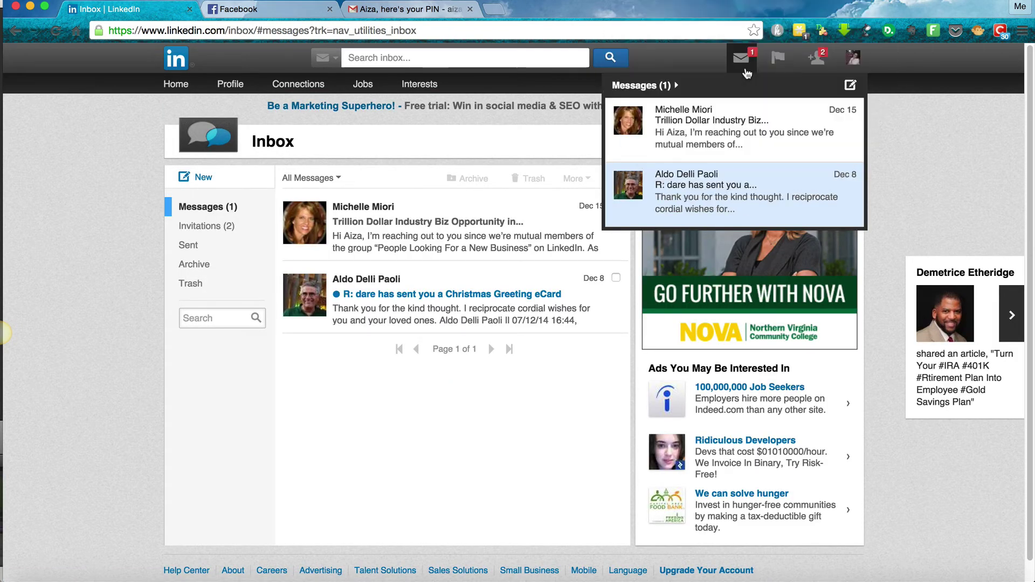
{"action": "left_click", "coordinate": [369, 211]}
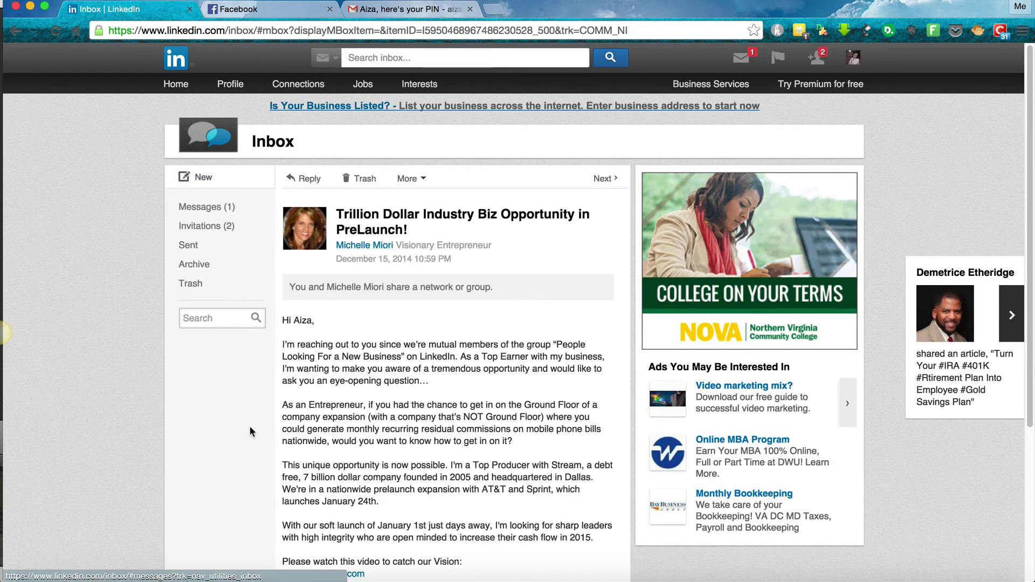
{"action": "scroll", "coordinate": [250, 426], "scroll_direction": "down", "scroll_amount": 2}
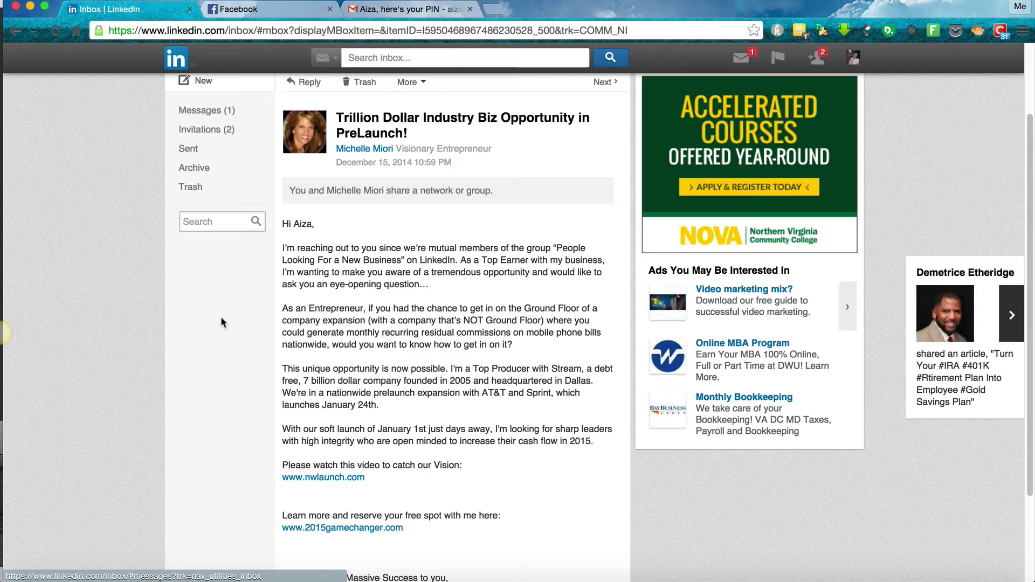
{"action": "scroll", "coordinate": [221, 316], "scroll_direction": "down", "scroll_amount": 1}
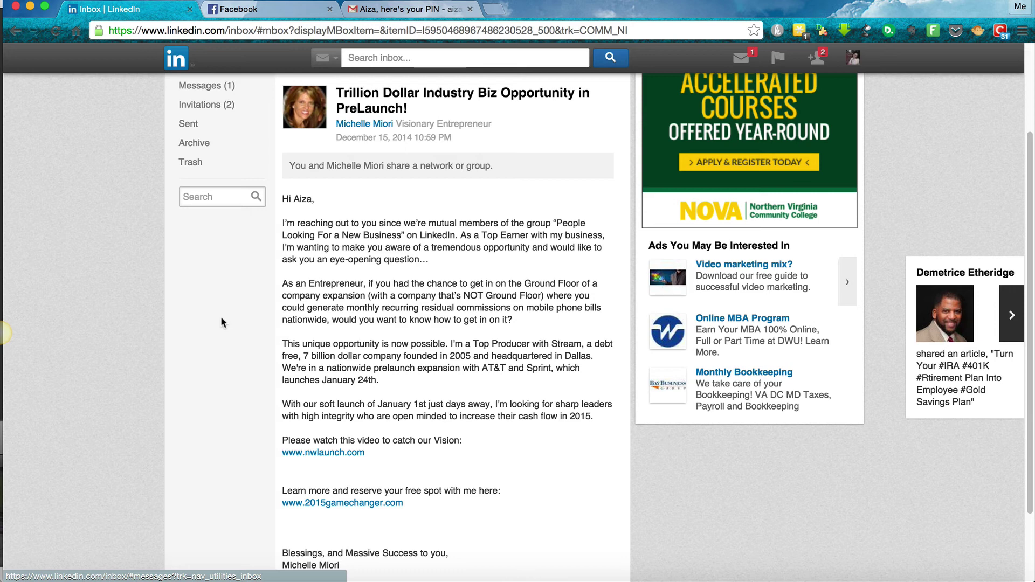
{"action": "scroll", "coordinate": [218, 364], "scroll_direction": "down", "scroll_amount": 2}
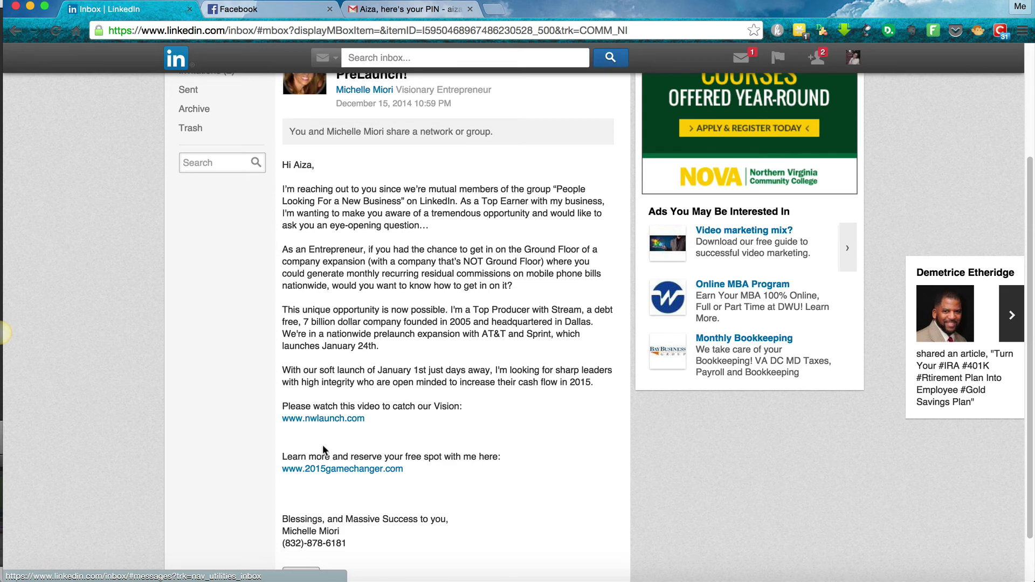
{"action": "scroll", "coordinate": [249, 473], "scroll_direction": "down", "scroll_amount": 1}
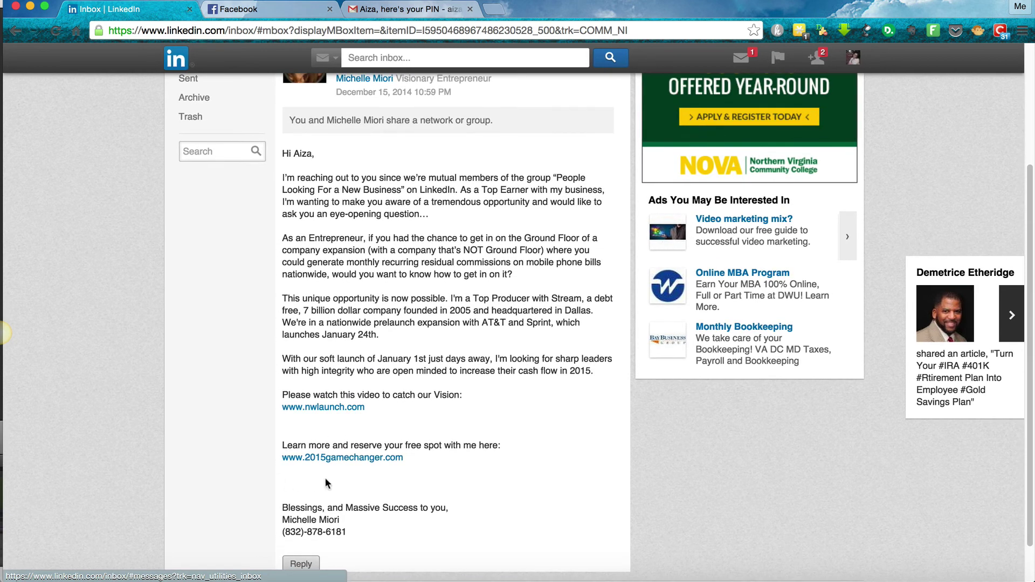
{"action": "scroll", "coordinate": [359, 485], "scroll_direction": "down", "scroll_amount": 1}
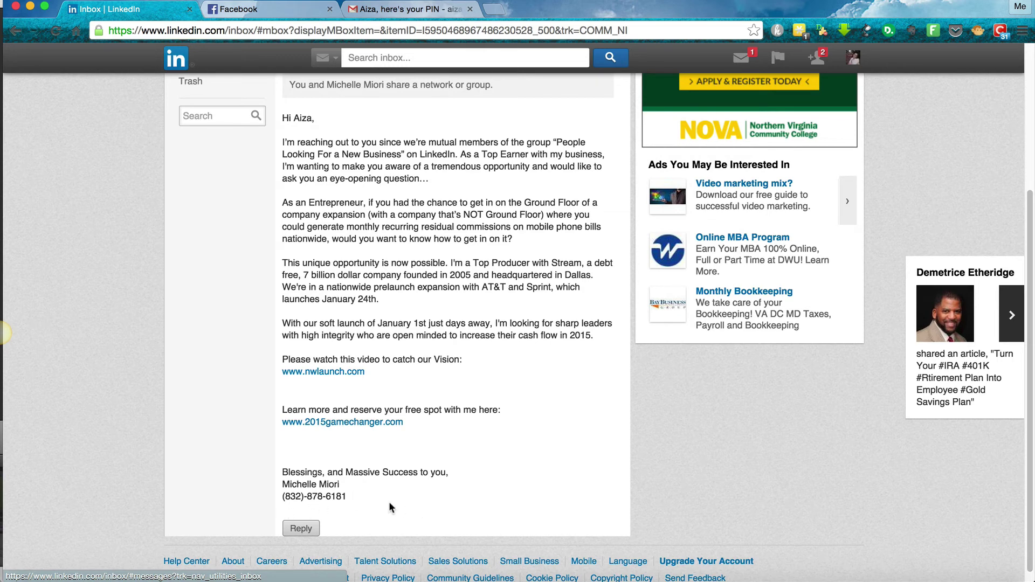
{"action": "scroll", "coordinate": [389, 508], "scroll_direction": "up", "scroll_amount": 3}
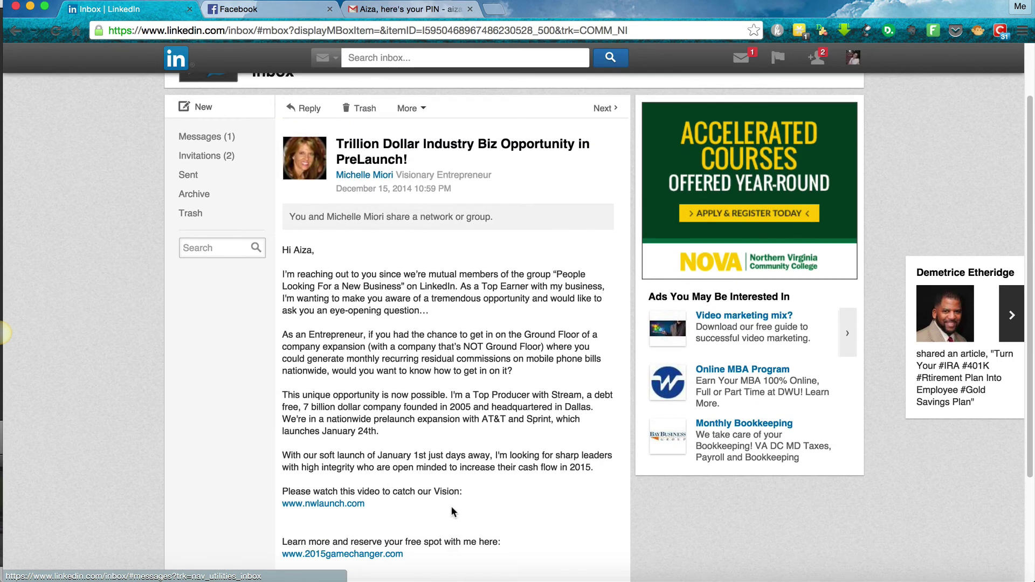
{"action": "scroll", "coordinate": [501, 515], "scroll_direction": "down", "scroll_amount": 1}
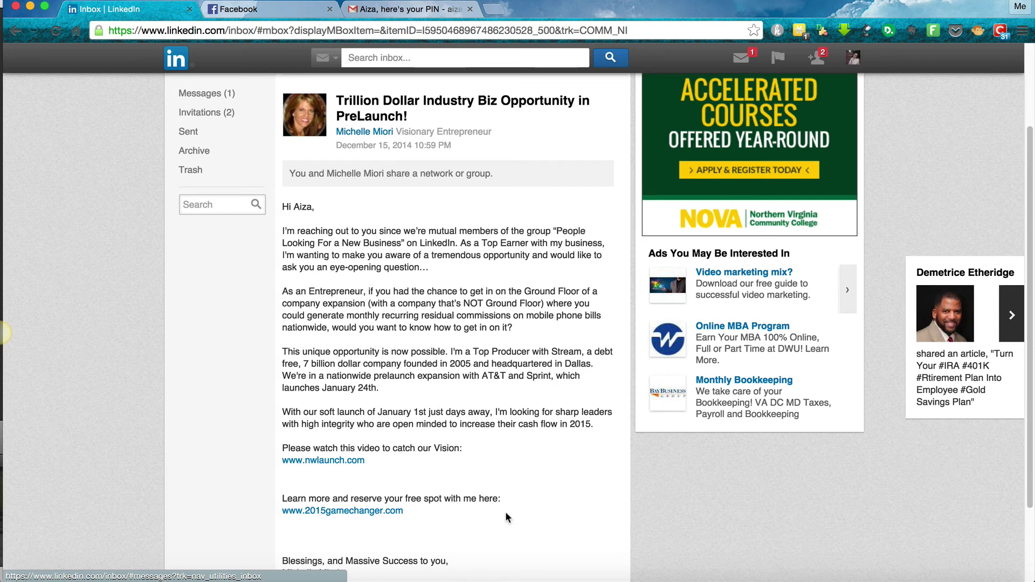
{"action": "scroll", "coordinate": [505, 512], "scroll_direction": "up", "scroll_amount": 3}
Start importing contacts from the Gmail account via Add Connections, reaching Google's permission request
{"action": "mouse_move", "coordinate": [830, 61]}
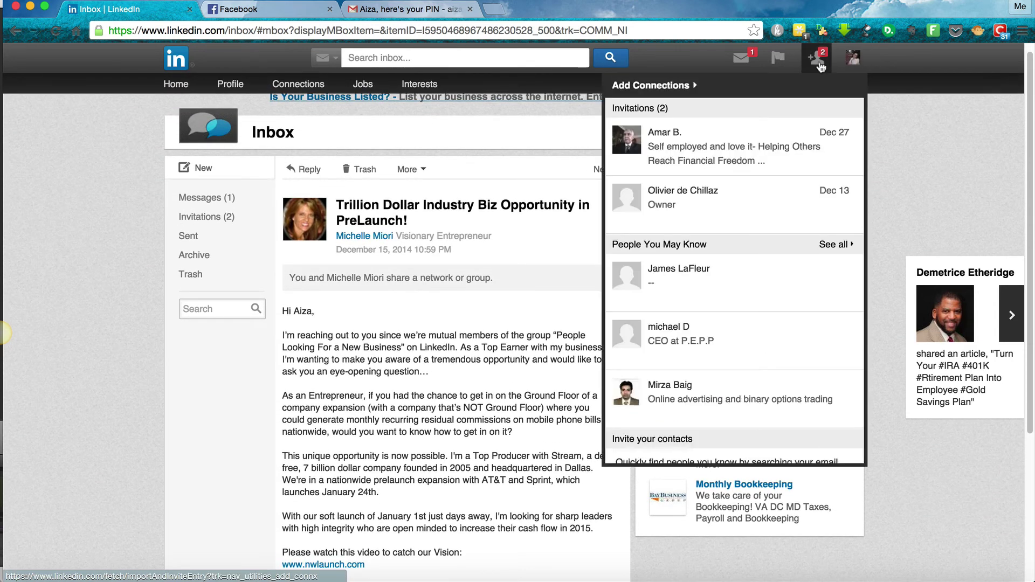
{"action": "left_click", "coordinate": [821, 66]}
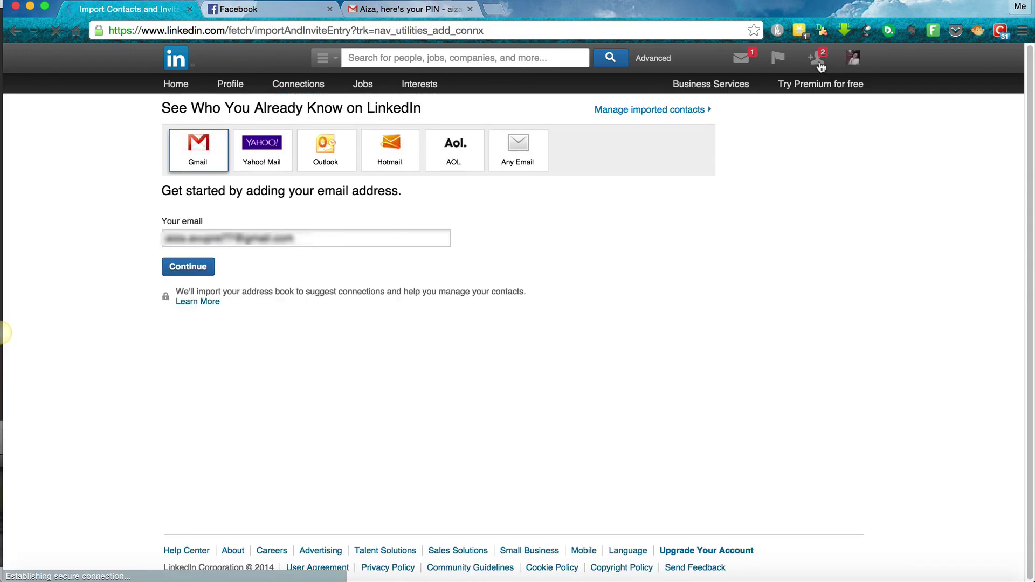
{"action": "mouse_move", "coordinate": [819, 66]}
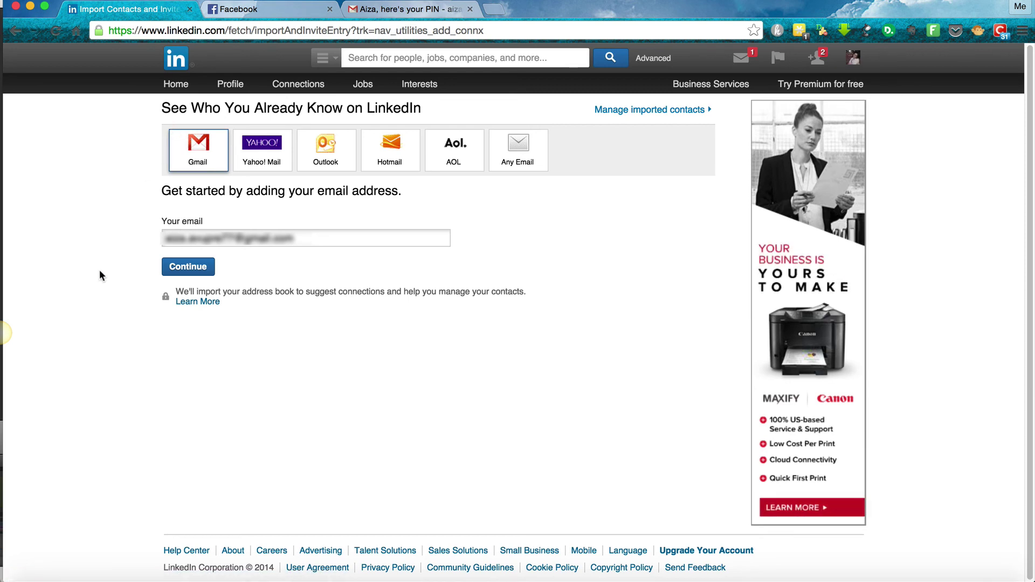
{"action": "left_click", "coordinate": [183, 268]}
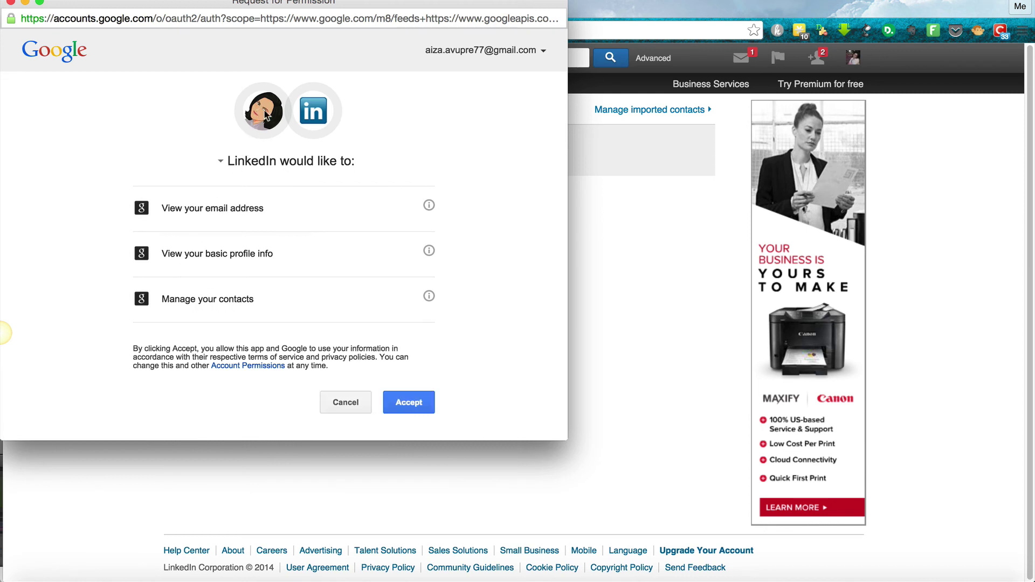
Allow Google access, review the 175 found contacts, and send invitations to 168 of them
{"action": "left_click", "coordinate": [393, 405]}
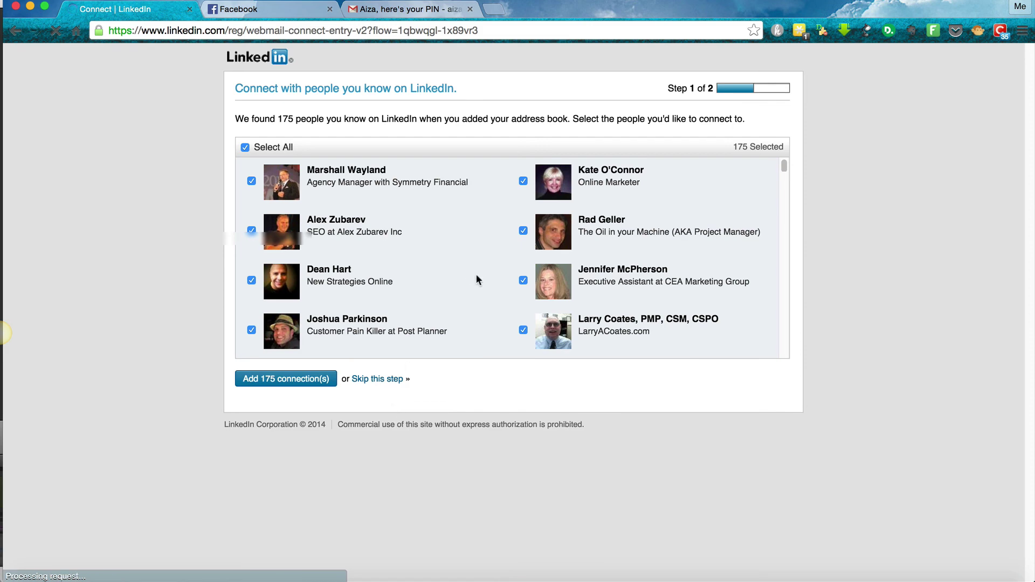
{"action": "scroll", "coordinate": [480, 273], "scroll_direction": "down", "scroll_amount": 5}
{"action": "scroll", "coordinate": [481, 274], "scroll_direction": "down", "scroll_amount": 5}
{"action": "scroll", "coordinate": [481, 274], "scroll_direction": "up", "scroll_amount": 6}
{"action": "scroll", "coordinate": [481, 274], "scroll_direction": "up", "scroll_amount": 4}
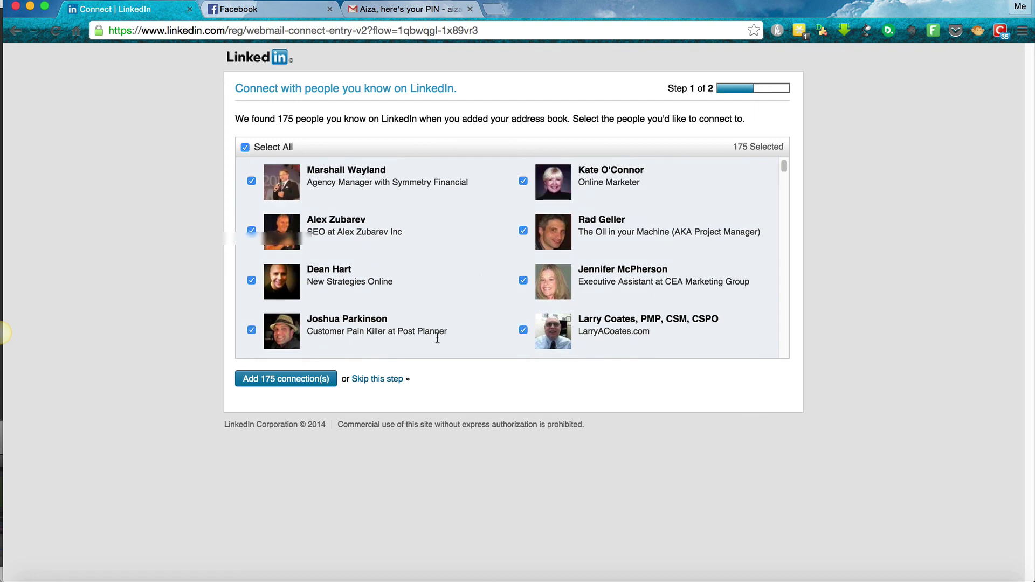
{"action": "scroll", "coordinate": [448, 275], "scroll_direction": "down", "scroll_amount": 3}
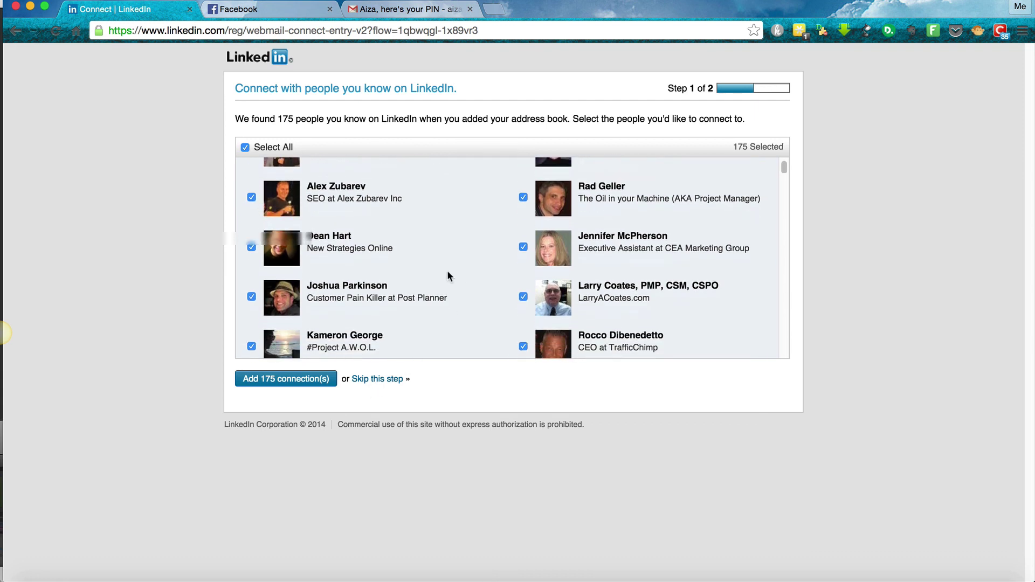
{"action": "scroll", "coordinate": [448, 274], "scroll_direction": "down", "scroll_amount": 3}
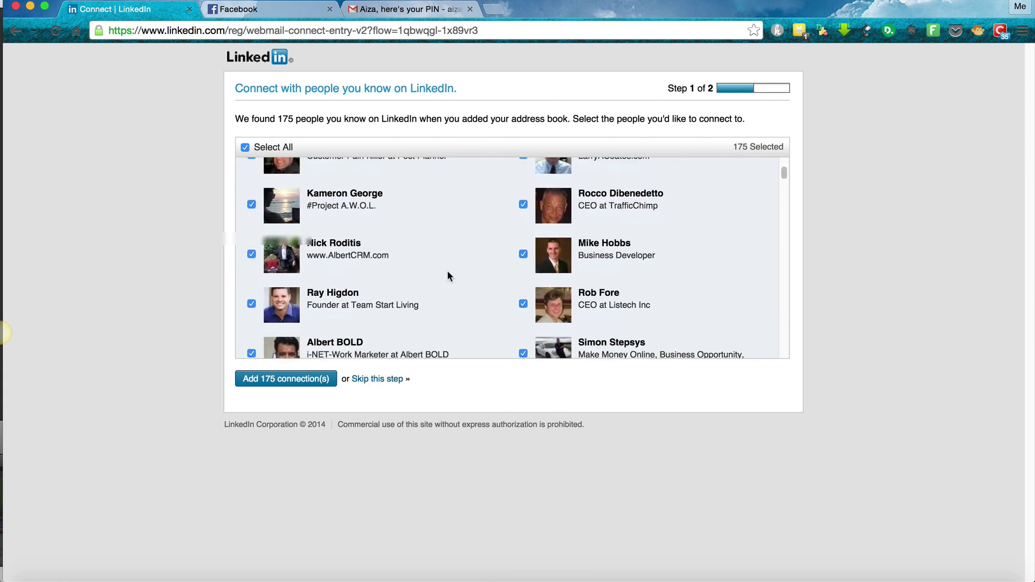
{"action": "scroll", "coordinate": [448, 275], "scroll_direction": "down", "scroll_amount": 5}
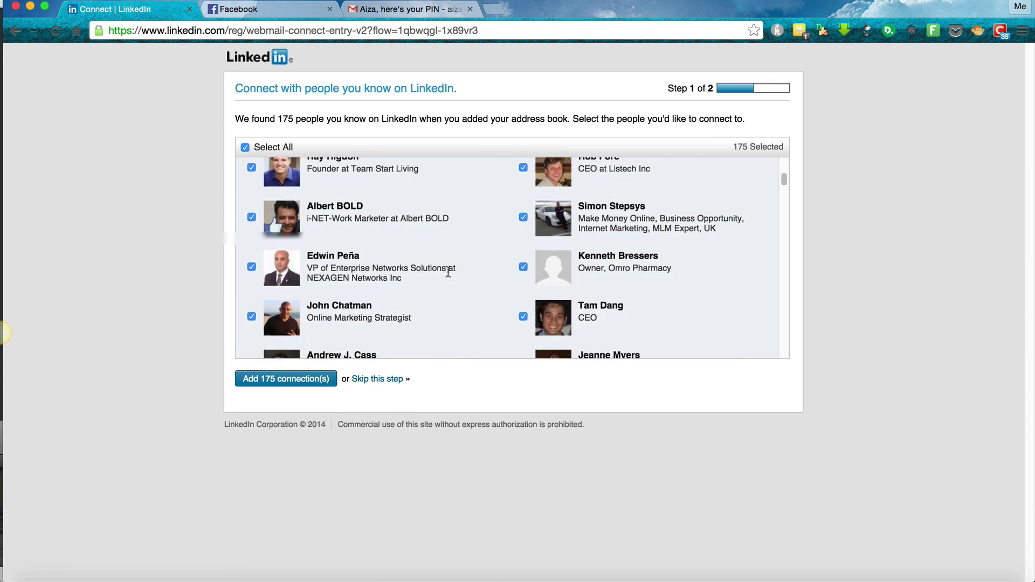
{"action": "scroll", "coordinate": [466, 277], "scroll_direction": "down", "scroll_amount": 10}
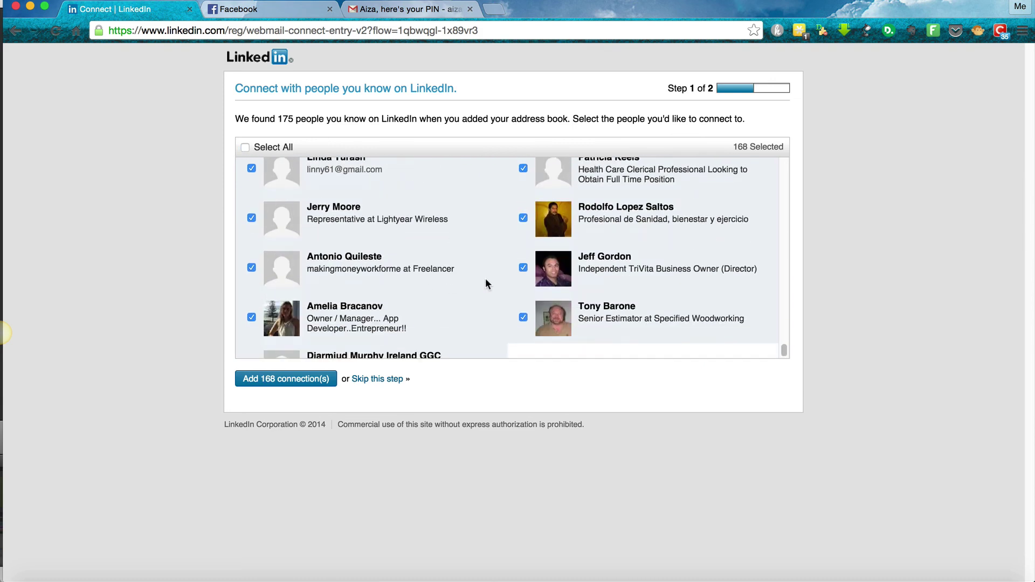
{"action": "scroll", "coordinate": [486, 284], "scroll_direction": "down", "scroll_amount": 1}
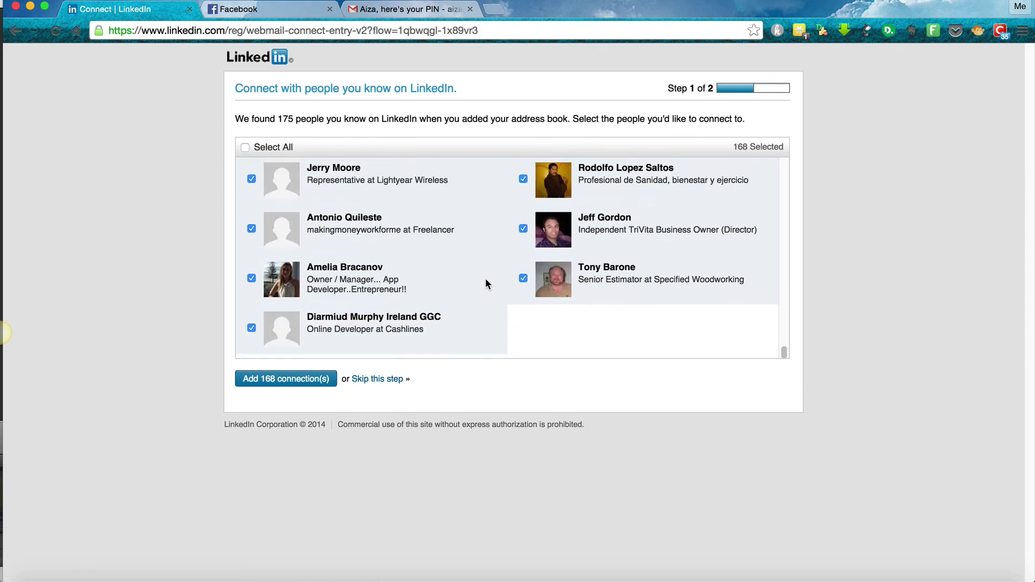
{"action": "left_click", "coordinate": [281, 381]}
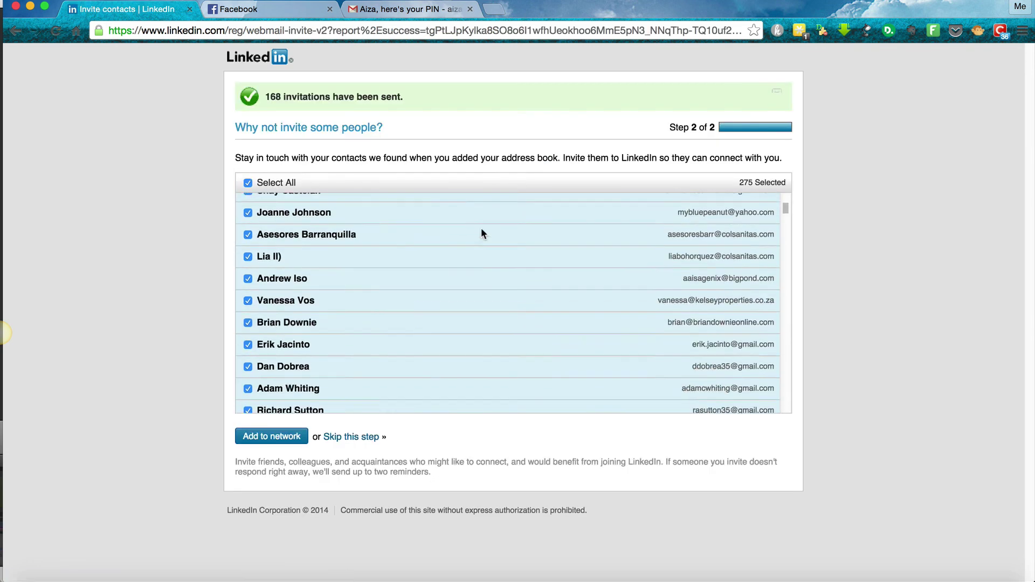
{"action": "scroll", "coordinate": [481, 230], "scroll_direction": "down", "scroll_amount": 5}
{"action": "scroll", "coordinate": [482, 231], "scroll_direction": "down", "scroll_amount": 6}
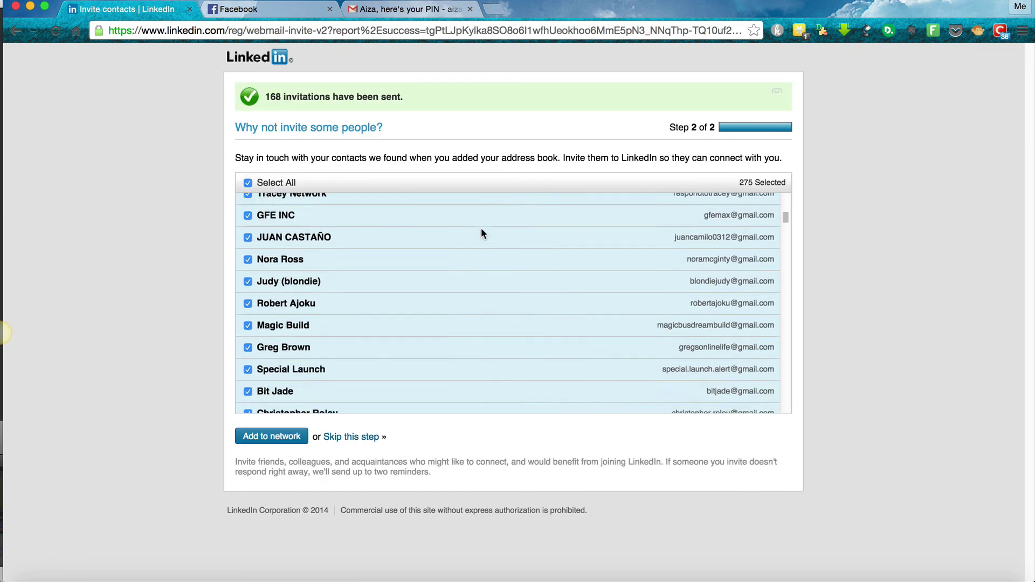
{"action": "scroll", "coordinate": [481, 233], "scroll_direction": "down", "scroll_amount": 8}
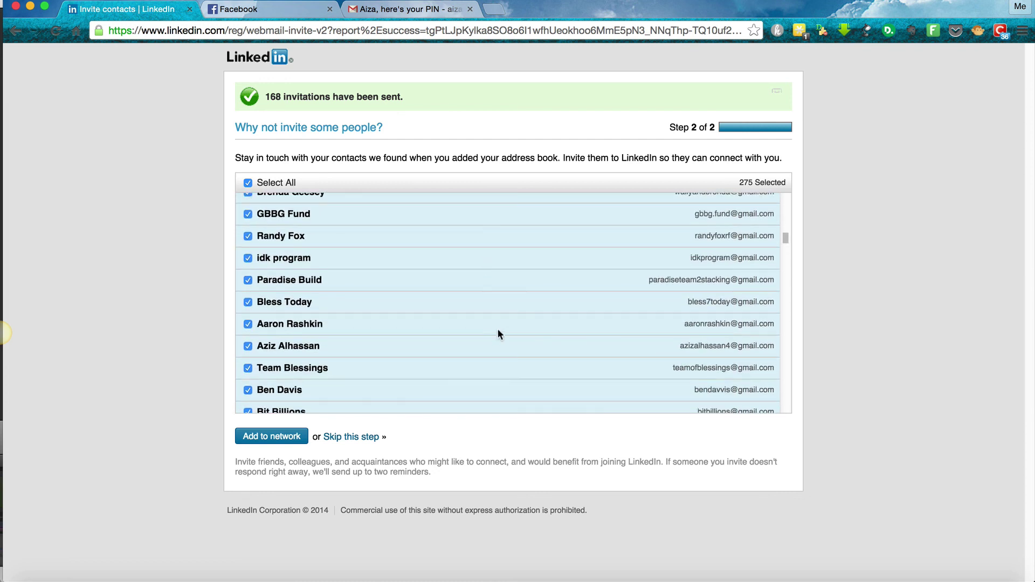
{"action": "scroll", "coordinate": [497, 330], "scroll_direction": "down", "scroll_amount": 3}
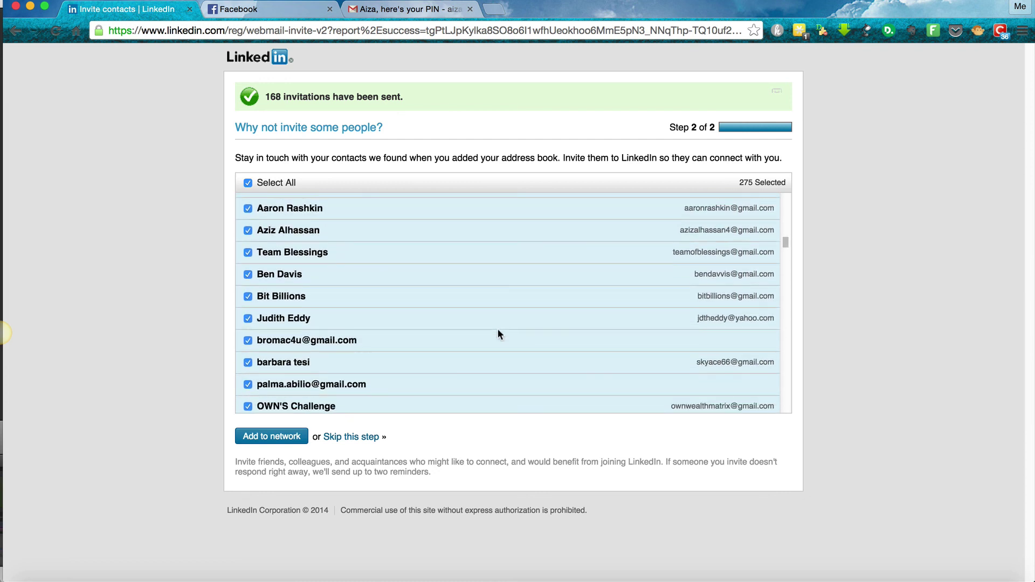
{"action": "scroll", "coordinate": [497, 334], "scroll_direction": "up", "scroll_amount": 15}
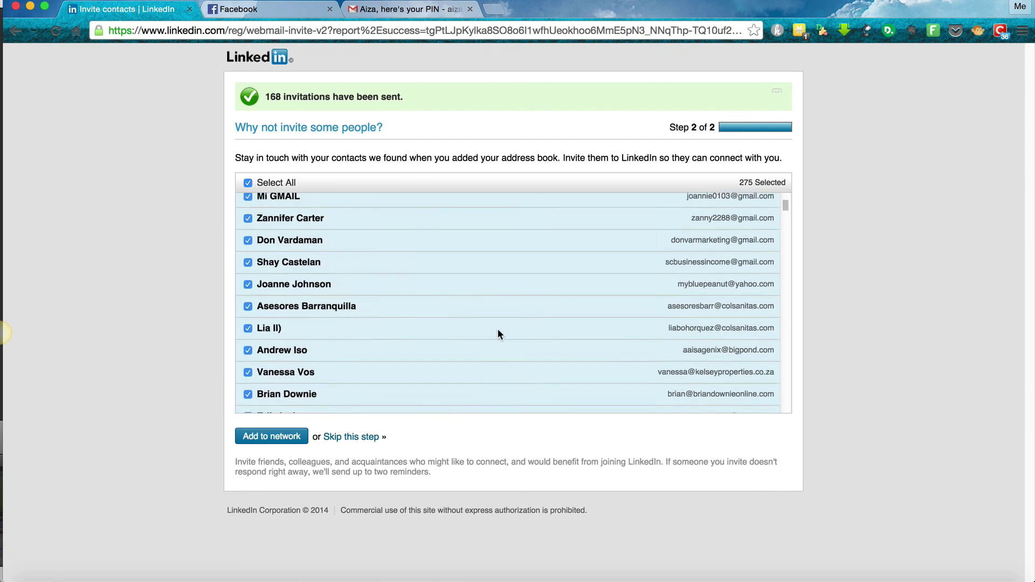
{"action": "scroll", "coordinate": [497, 332], "scroll_direction": "up", "scroll_amount": 1}
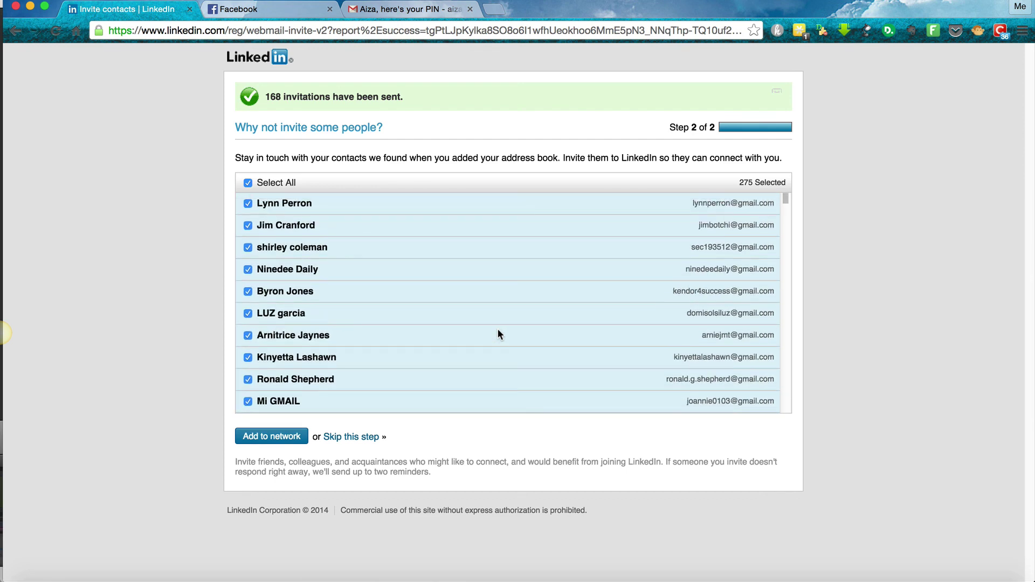
Send LinkedIn invitations to all 275 selected Gmail contacts and check the confirmation on the home feed
{"action": "left_click", "coordinate": [271, 439]}
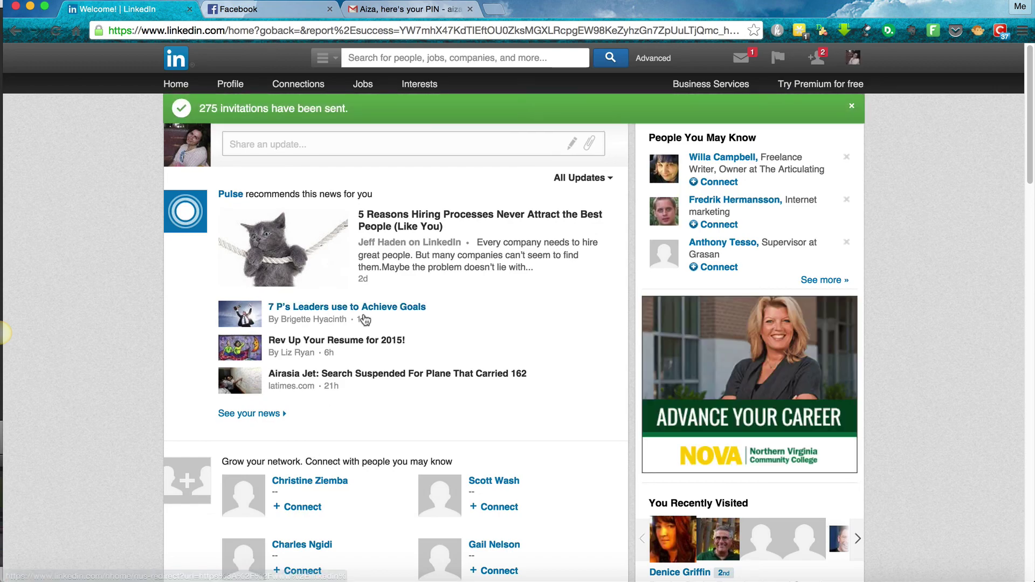
{"action": "scroll", "coordinate": [365, 319], "scroll_direction": "down", "scroll_amount": 12}
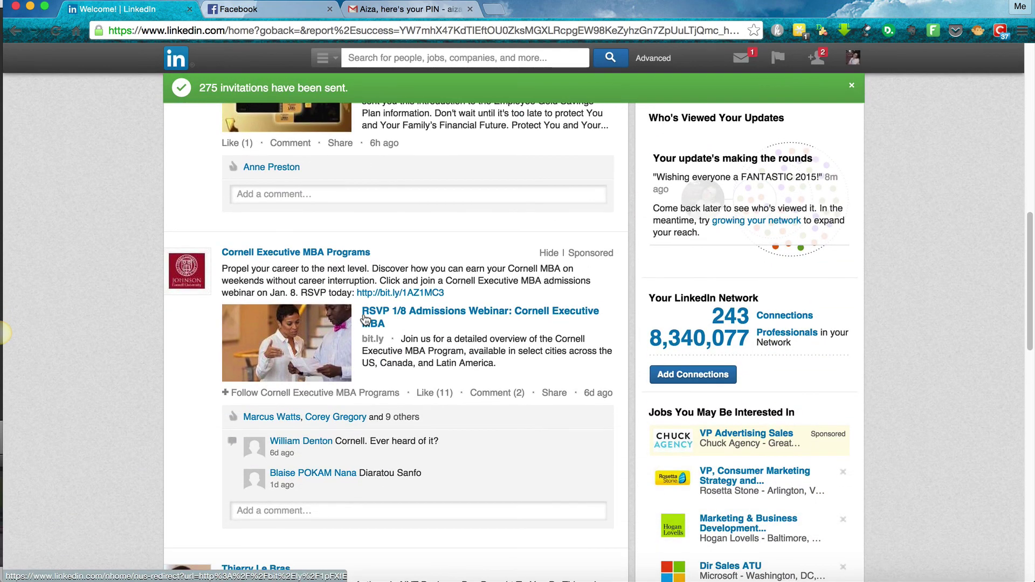
{"action": "scroll", "coordinate": [402, 216], "scroll_direction": "up", "scroll_amount": 15}
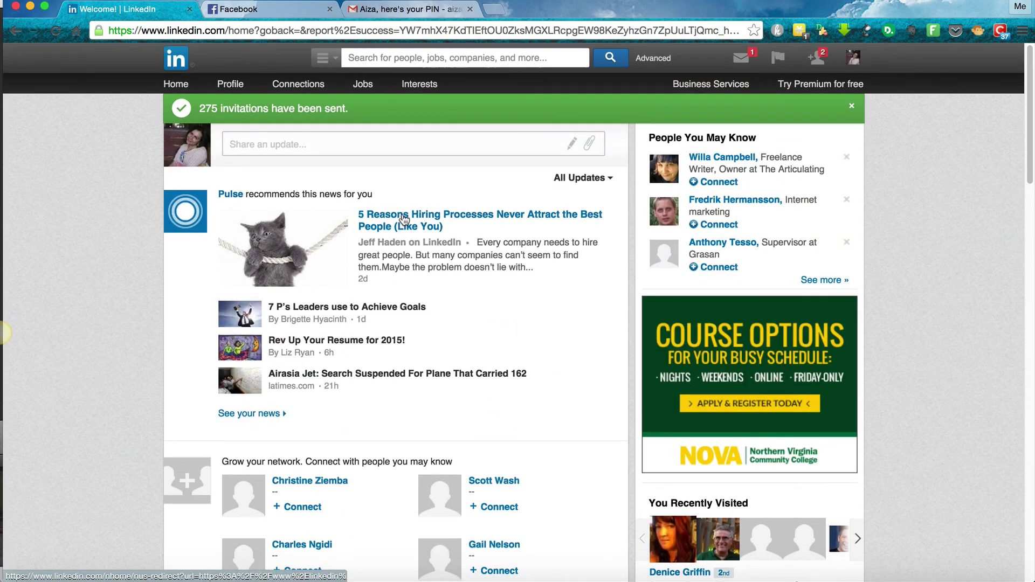